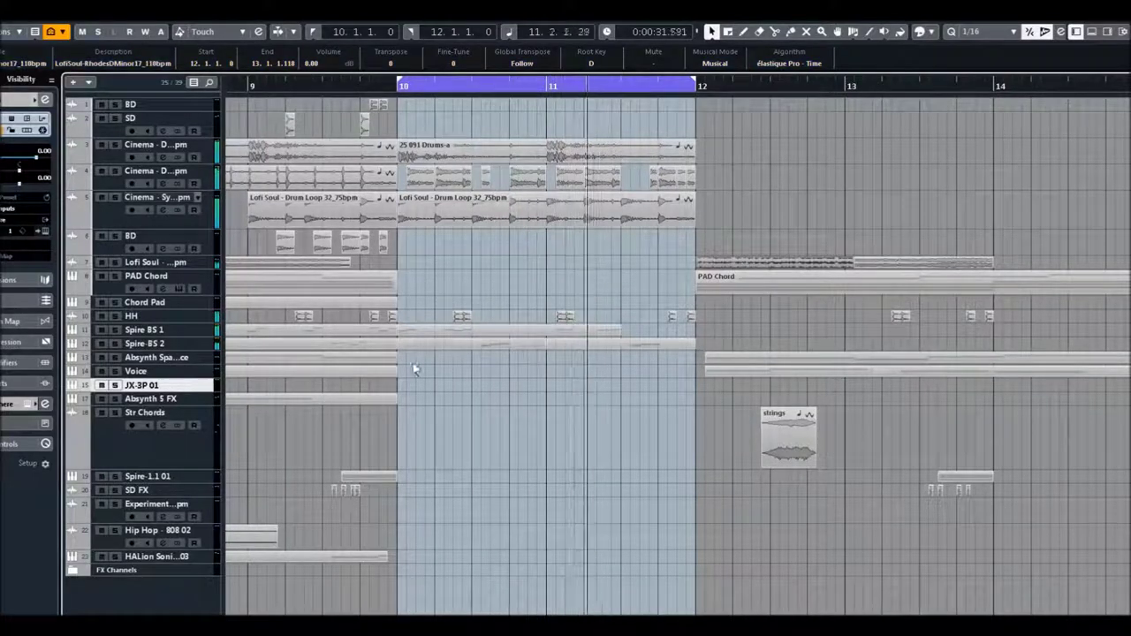
Step: Open Omnisphere on the JX-3P 01 track and audition the multis A Skunk in the Funk, Aerophonica and Altered Sleep Cycles
click(43, 231)
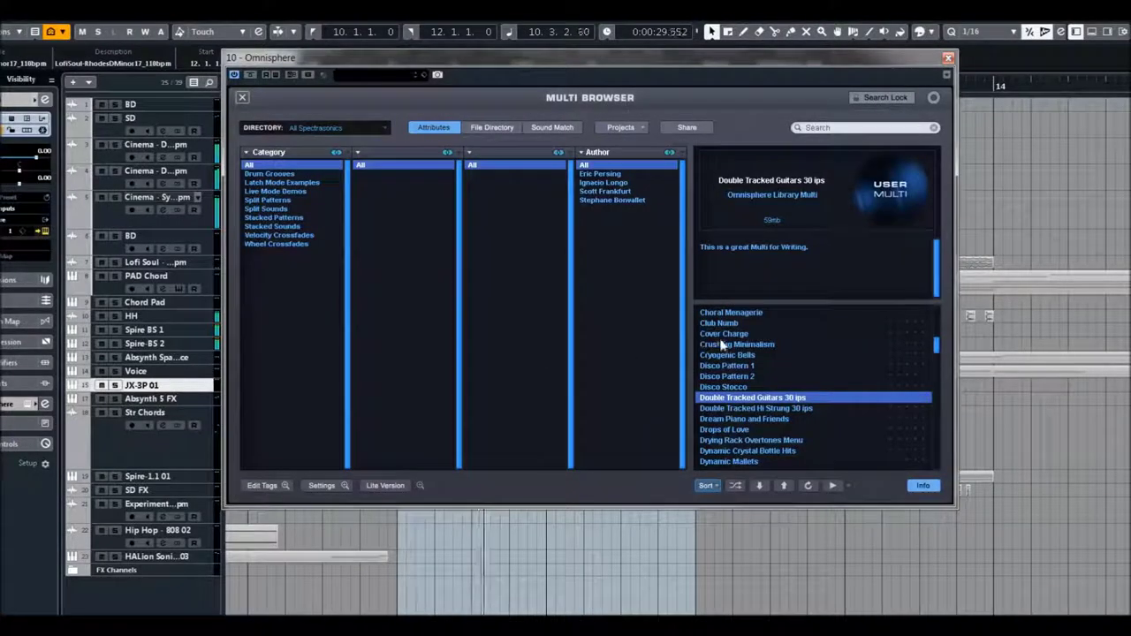
scroll(937, 346, up, 10)
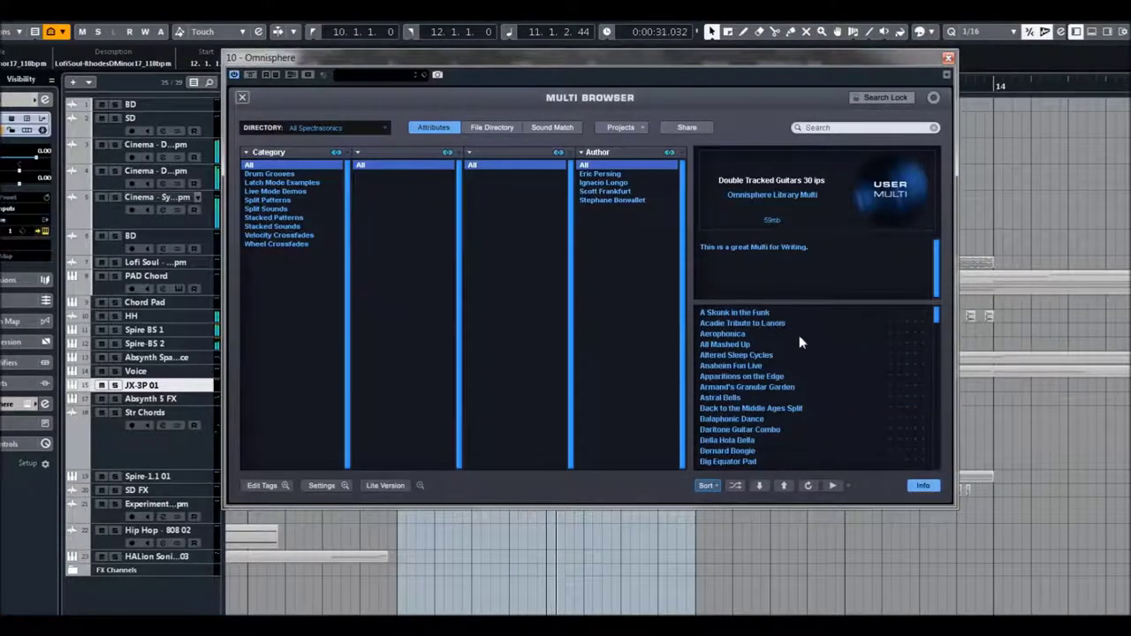
click(738, 314)
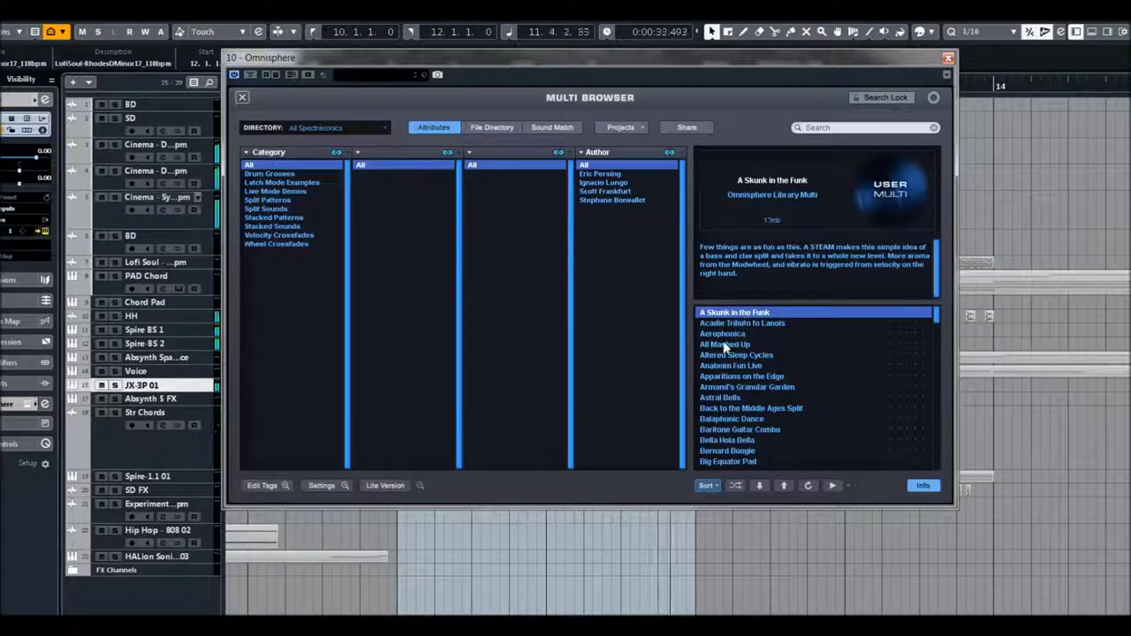
click(720, 334)
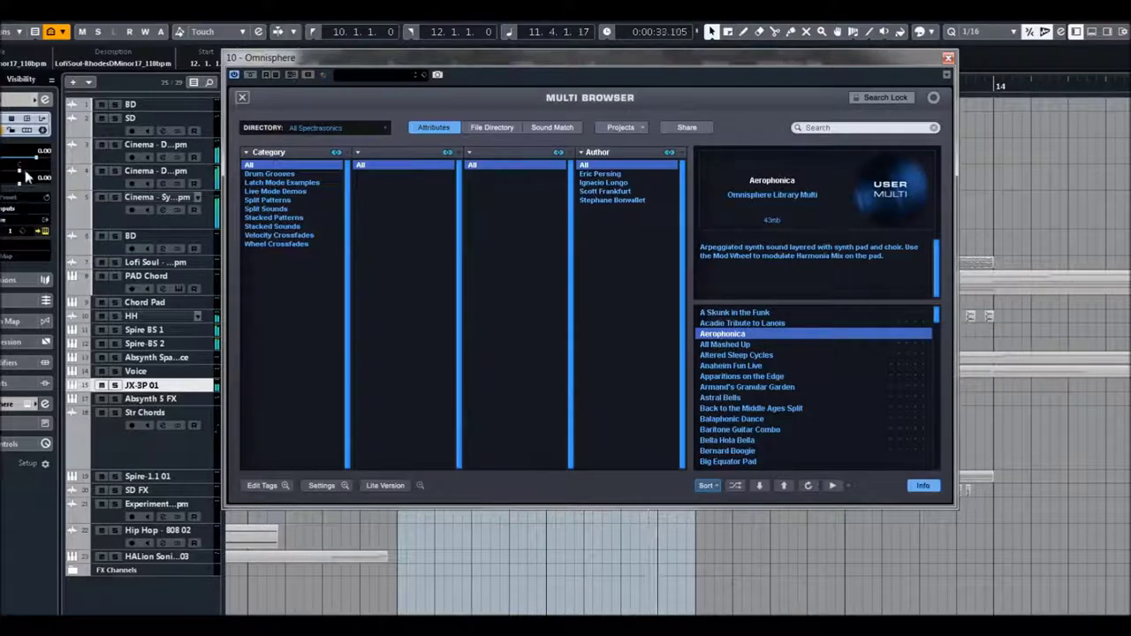
click(718, 355)
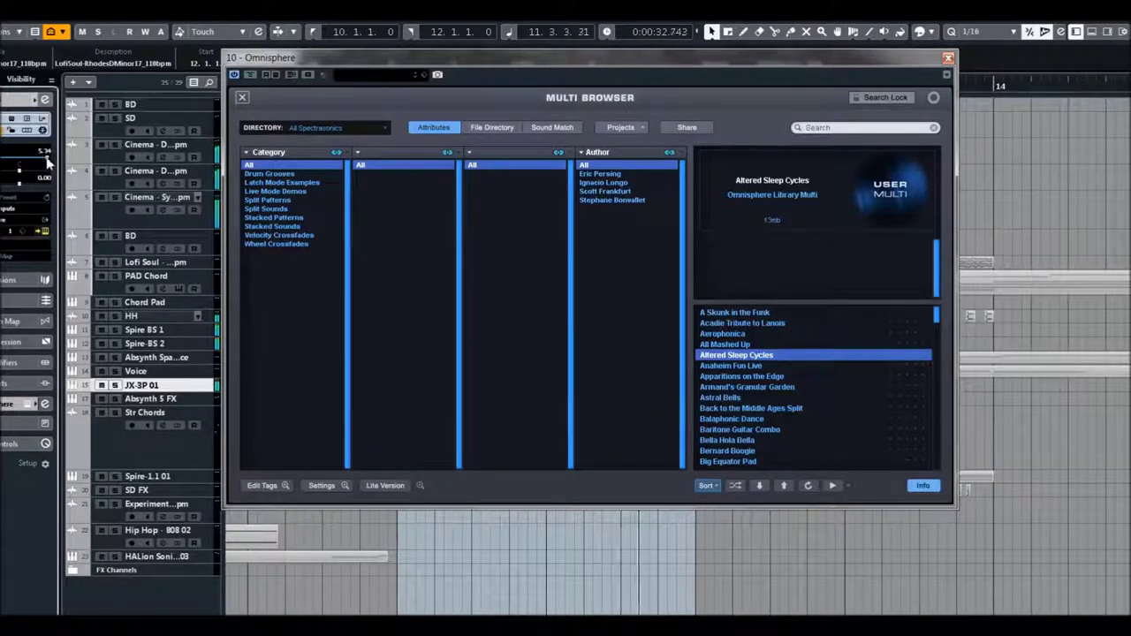
Step: Audition the multis Apparitions on the Edge, Back to the Middle Ages Split, Balaphonic Dance and Bernard Boogie
click(727, 378)
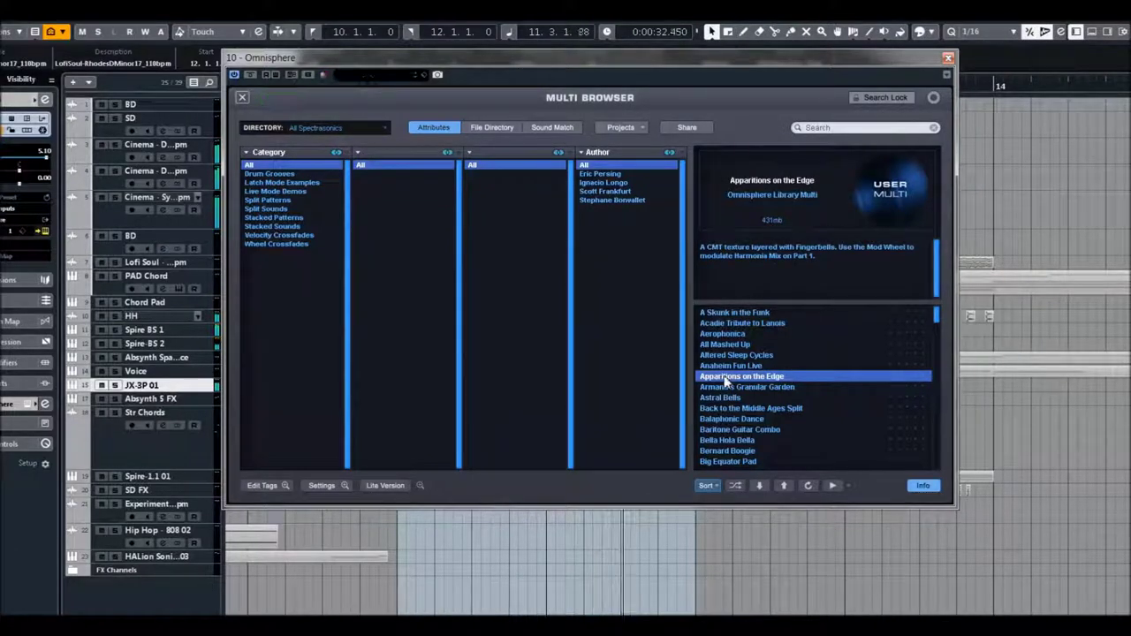
scroll(724, 382, down, 2)
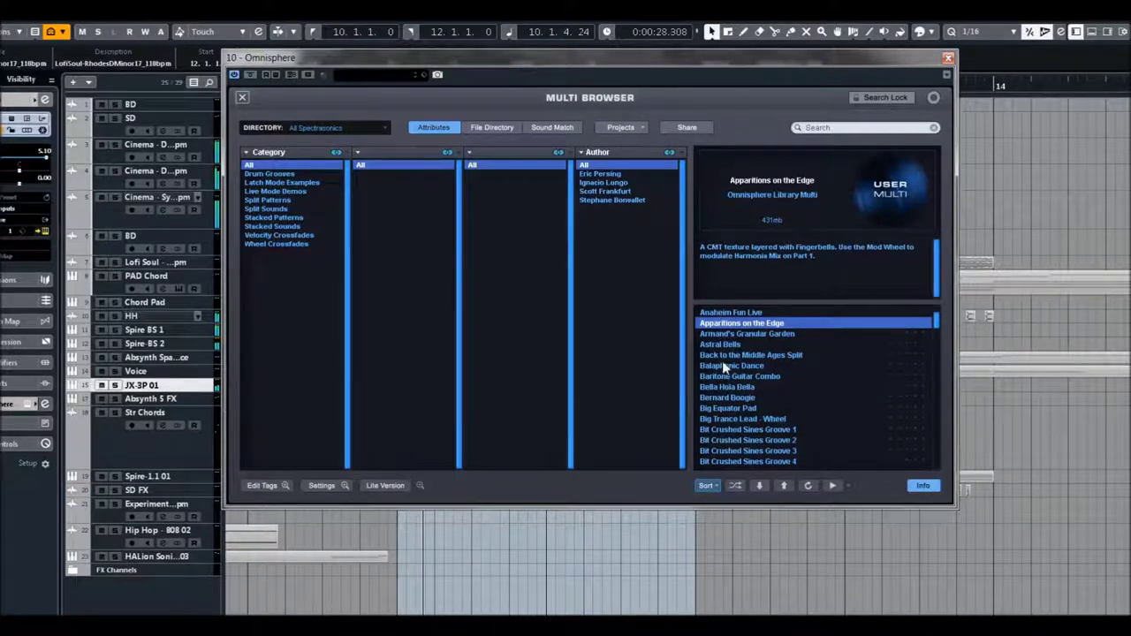
click(722, 355)
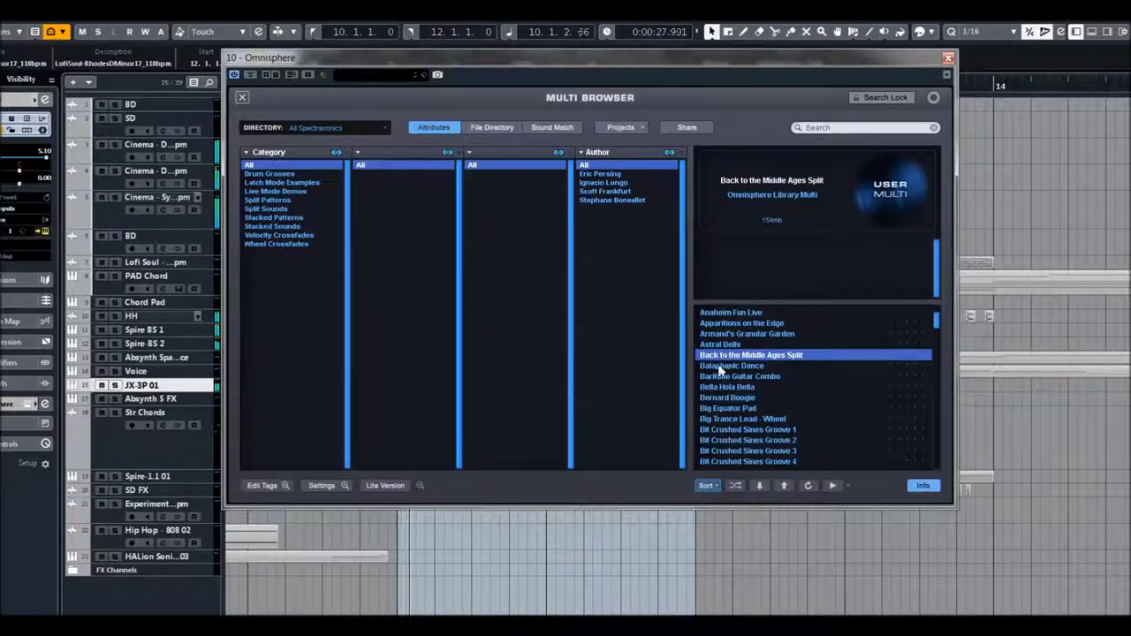
click(719, 366)
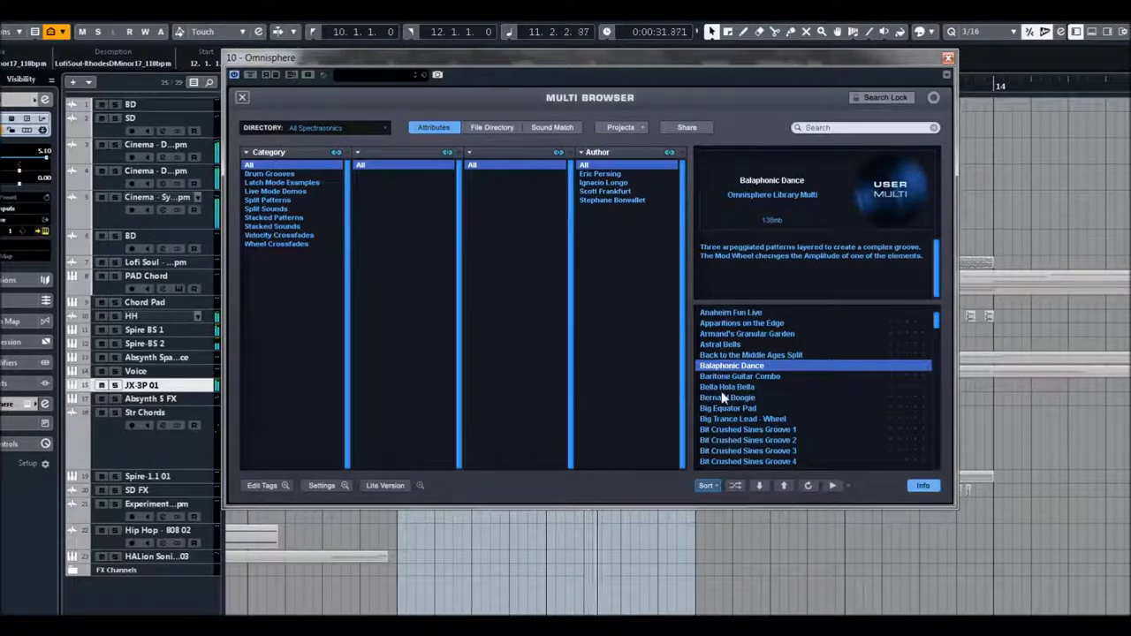
click(722, 398)
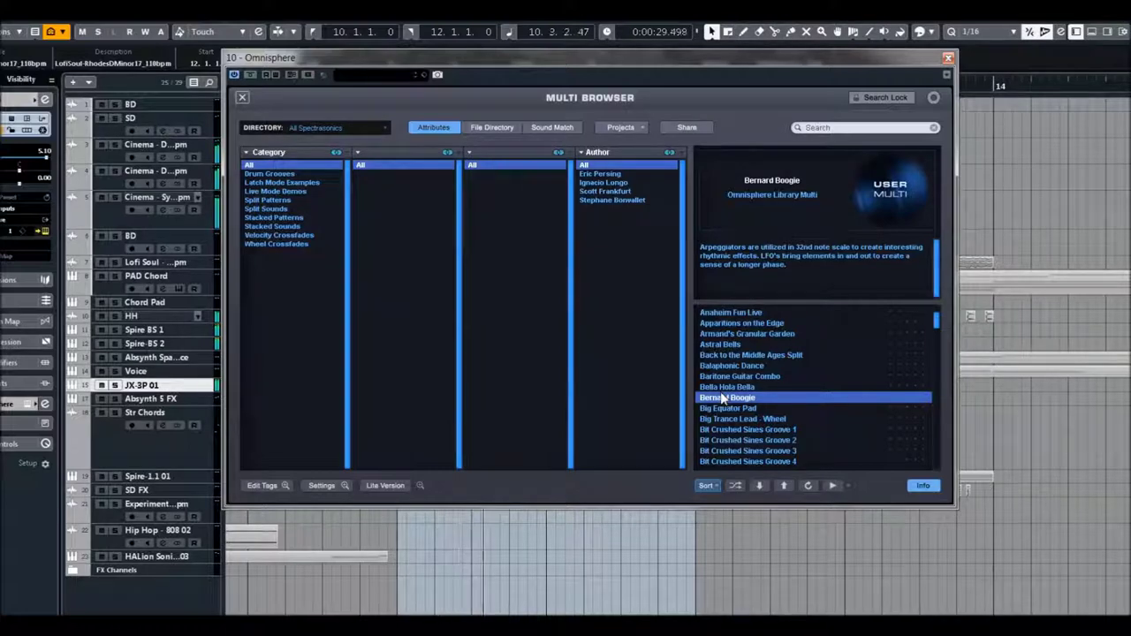
Step: Audition the multis Big Trance Lead - Wheel, Bit Crushed Sines Groove 2 and Boys and Bells
scroll(742, 393, down, 2)
click(736, 375)
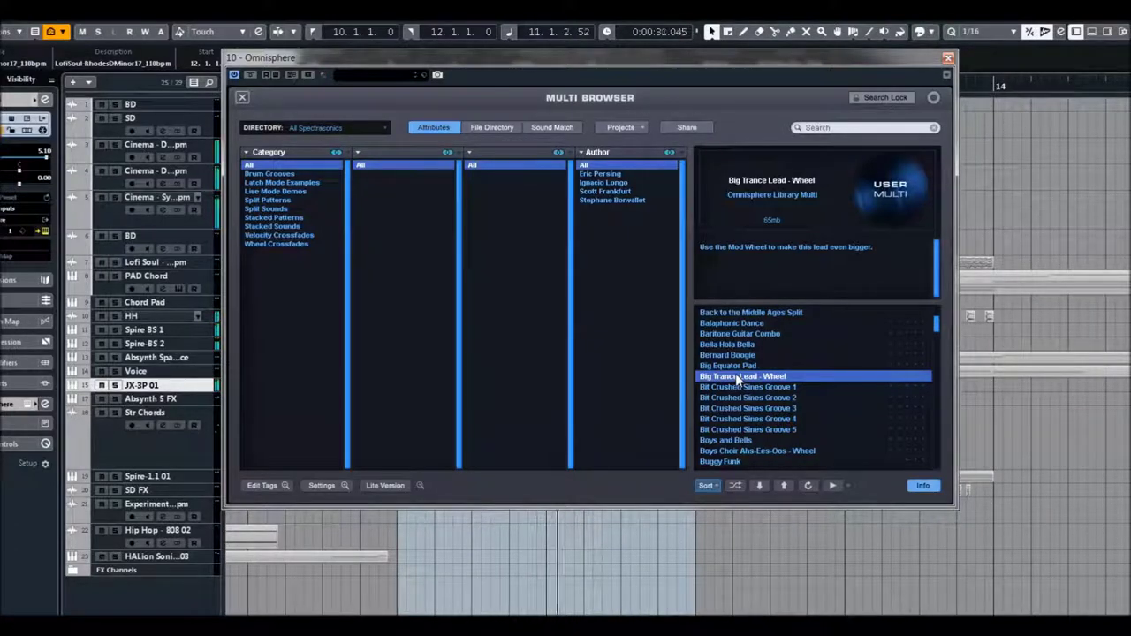
click(733, 400)
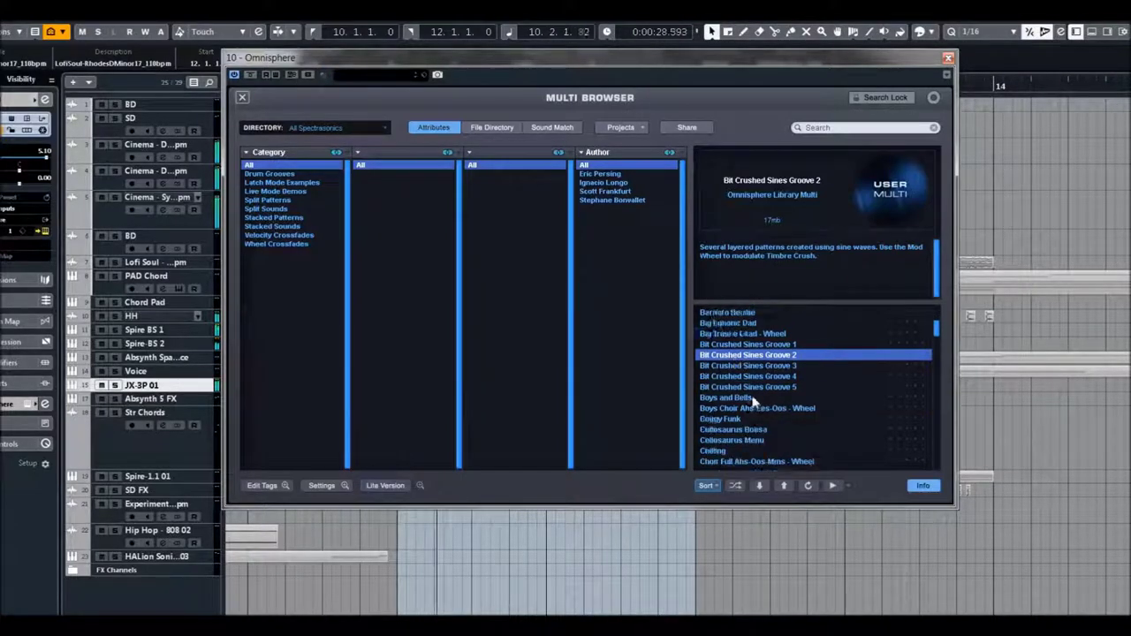
scroll(729, 399, down, 2)
click(718, 379)
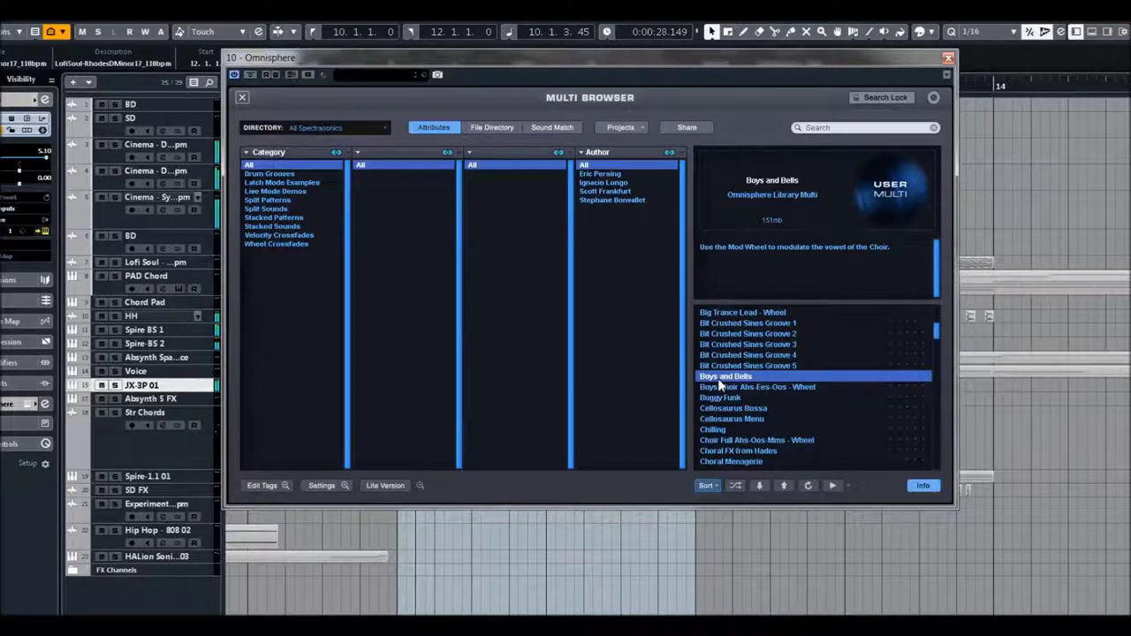
Step: Audition the multis Cellosaurus Bossa, Chilling, Choral FX from Hades and Cryogenic Bells
click(719, 410)
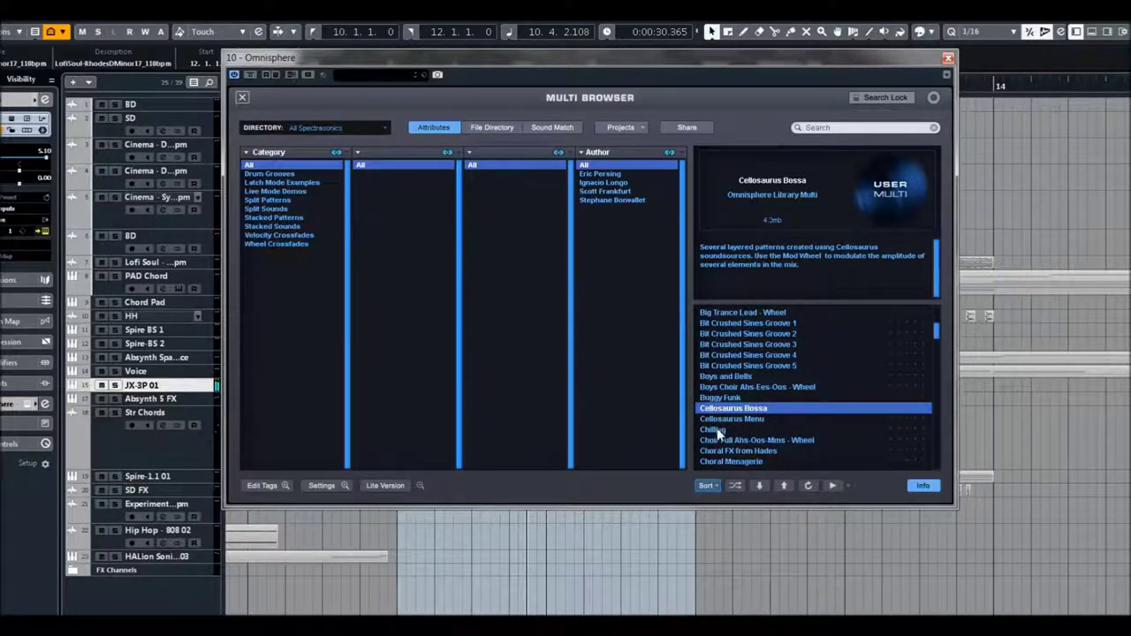
click(714, 430)
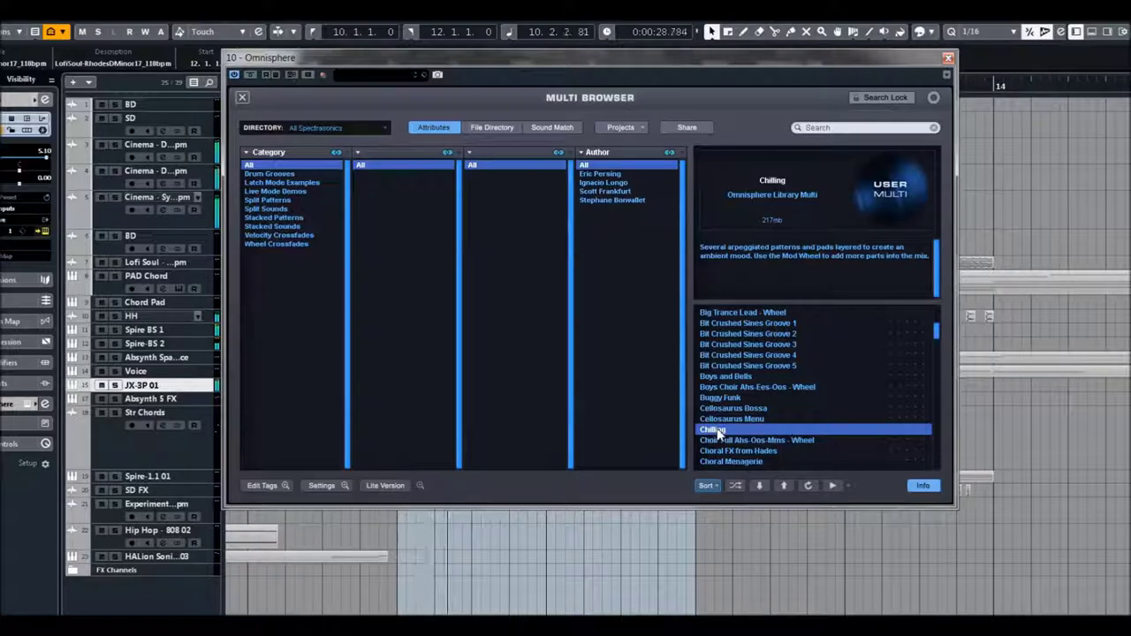
scroll(720, 398, down, 2)
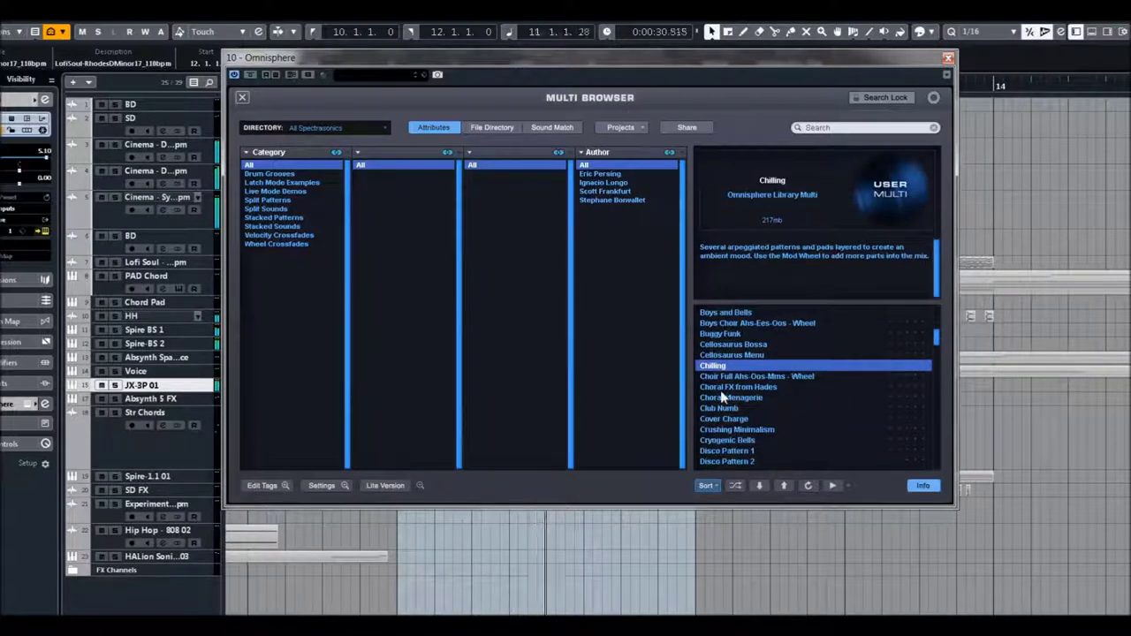
click(721, 390)
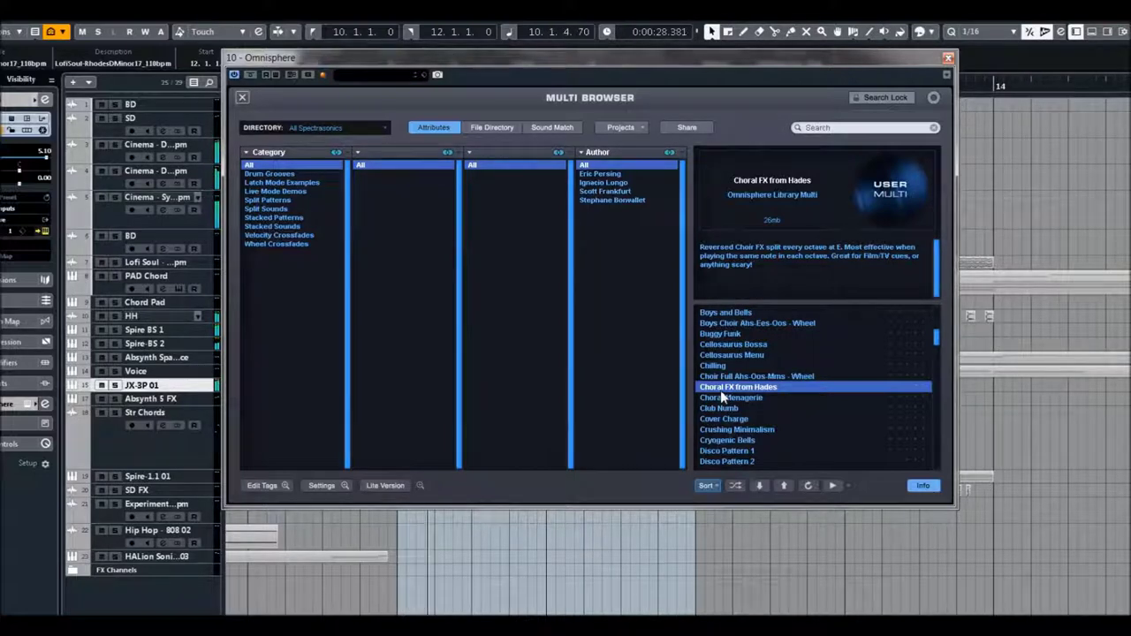
scroll(720, 389, down, 2)
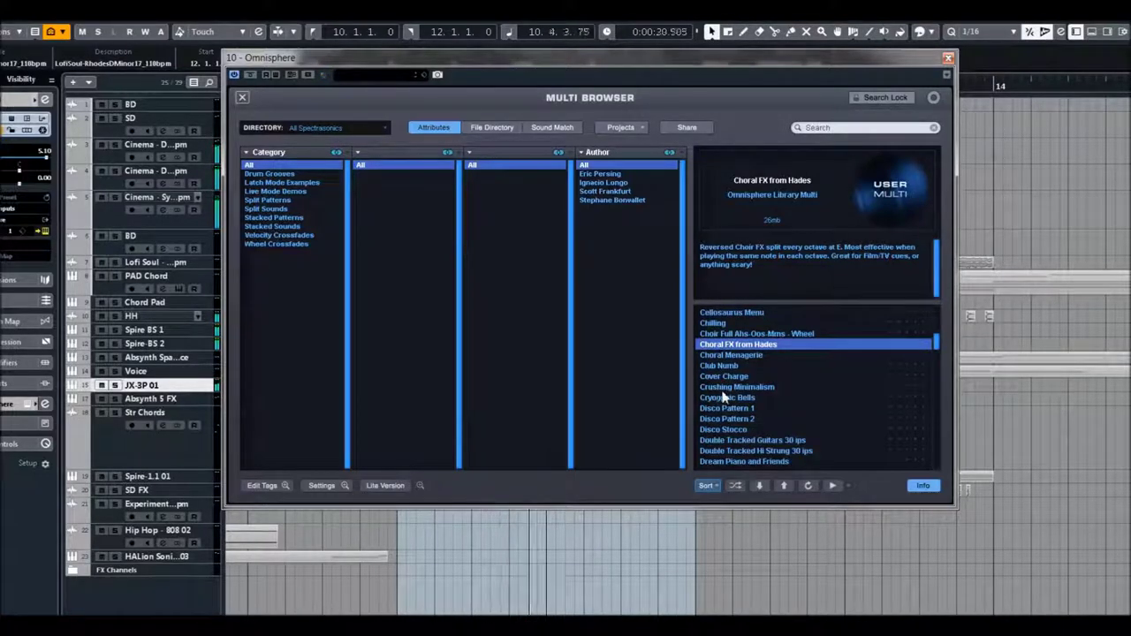
click(724, 398)
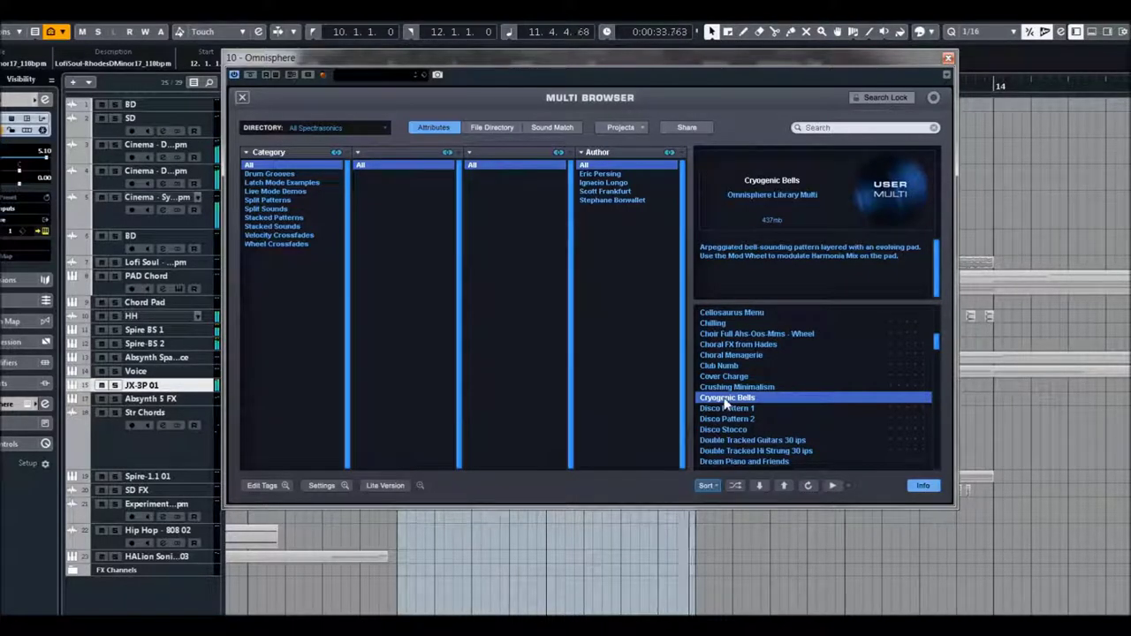
Step: Audition the multis Disco Pattern 2, Dream Piano and Friends and Ebowed Piano Cue
scroll(724, 402, down, 1)
click(725, 377)
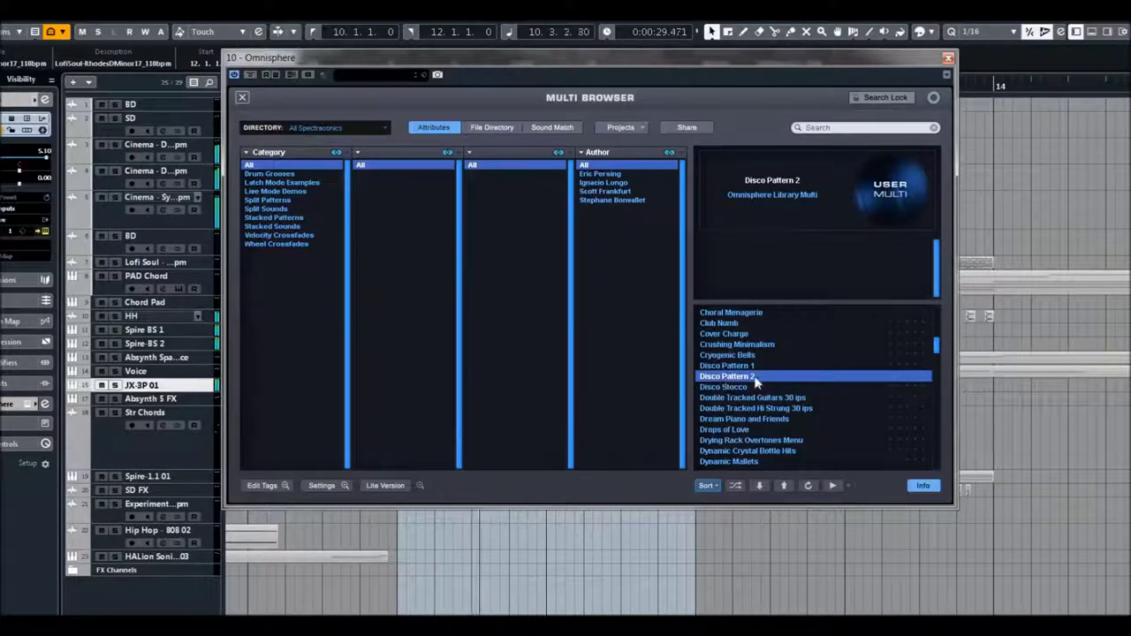
scroll(725, 385, down, 1)
click(742, 376)
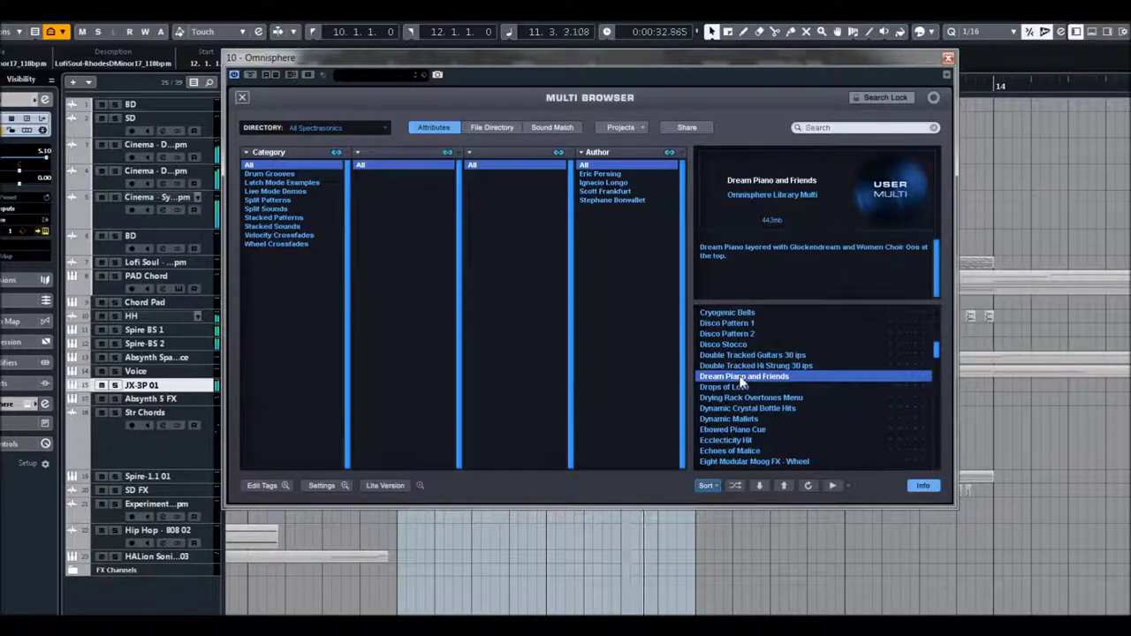
click(742, 429)
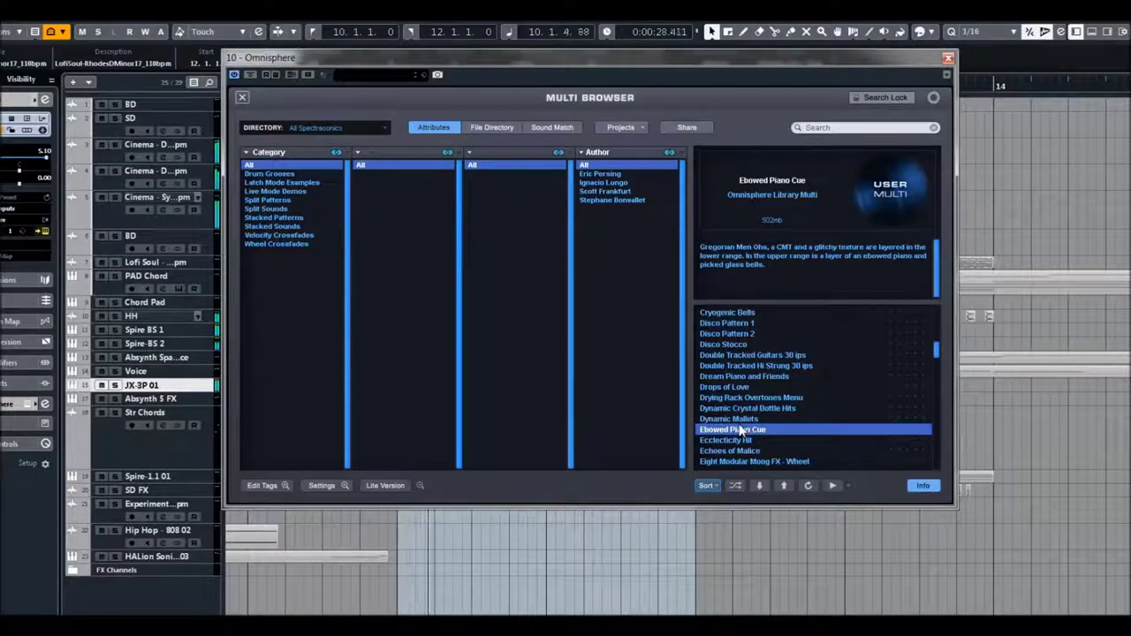
Step: Audition the multis Enyaesque Pad, Eternal Tronsphere and Fun Retro Combo 2
scroll(738, 424, down, 2)
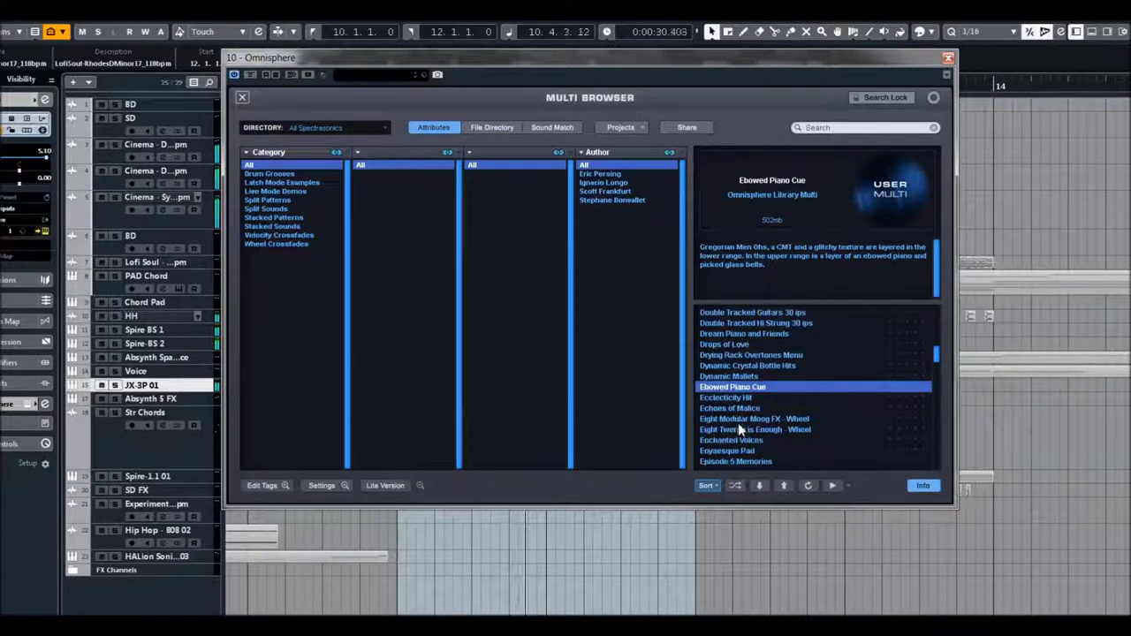
scroll(730, 405, down, 3)
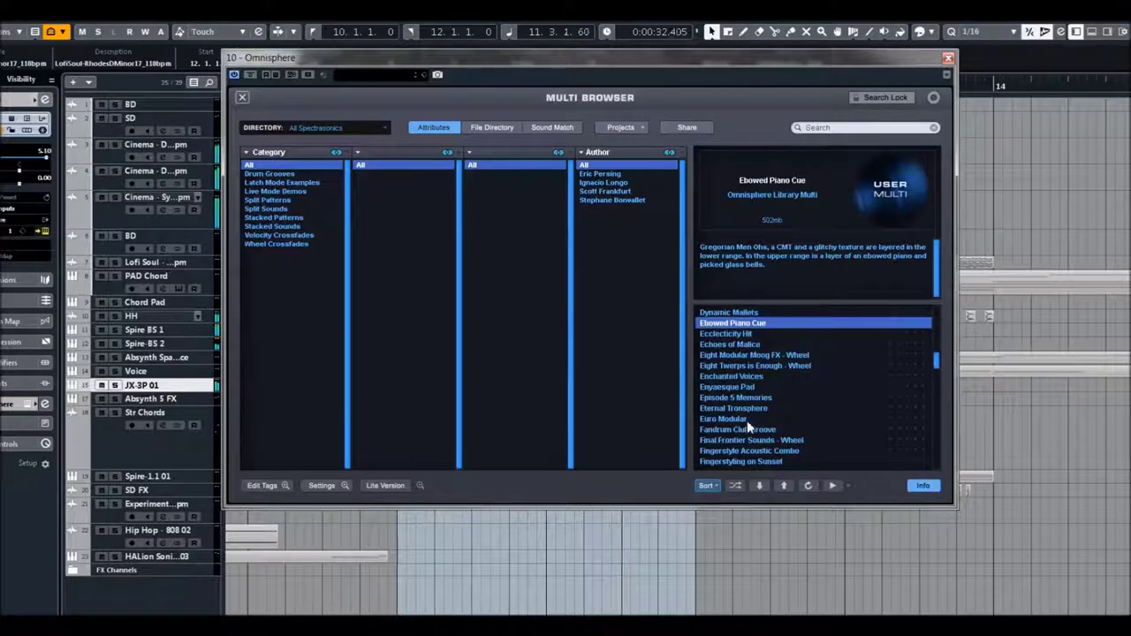
click(726, 389)
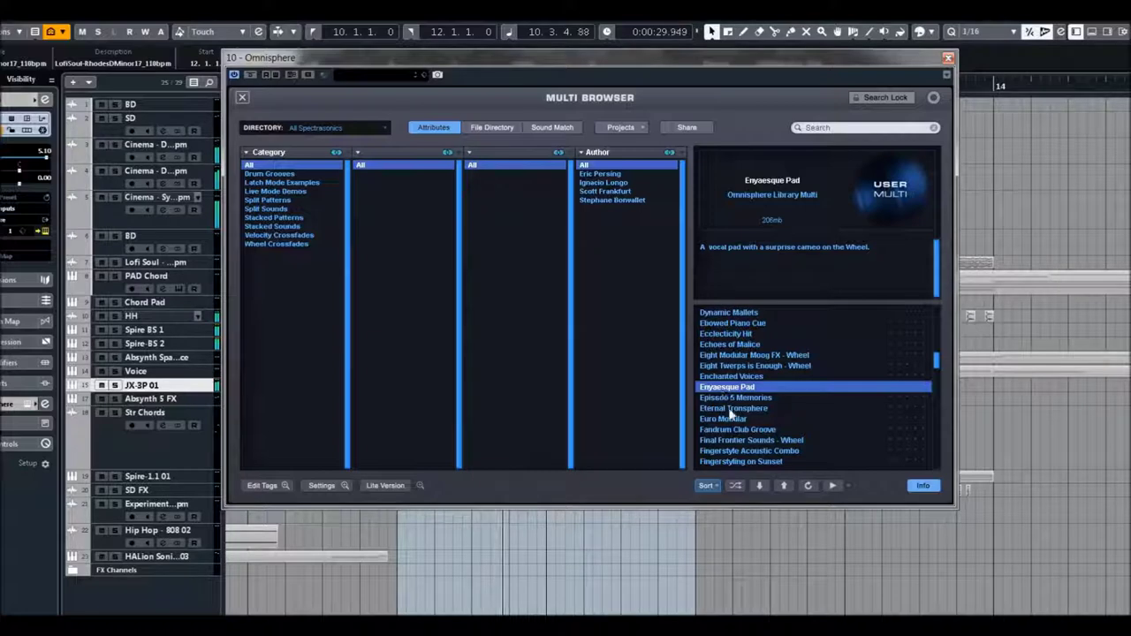
click(733, 410)
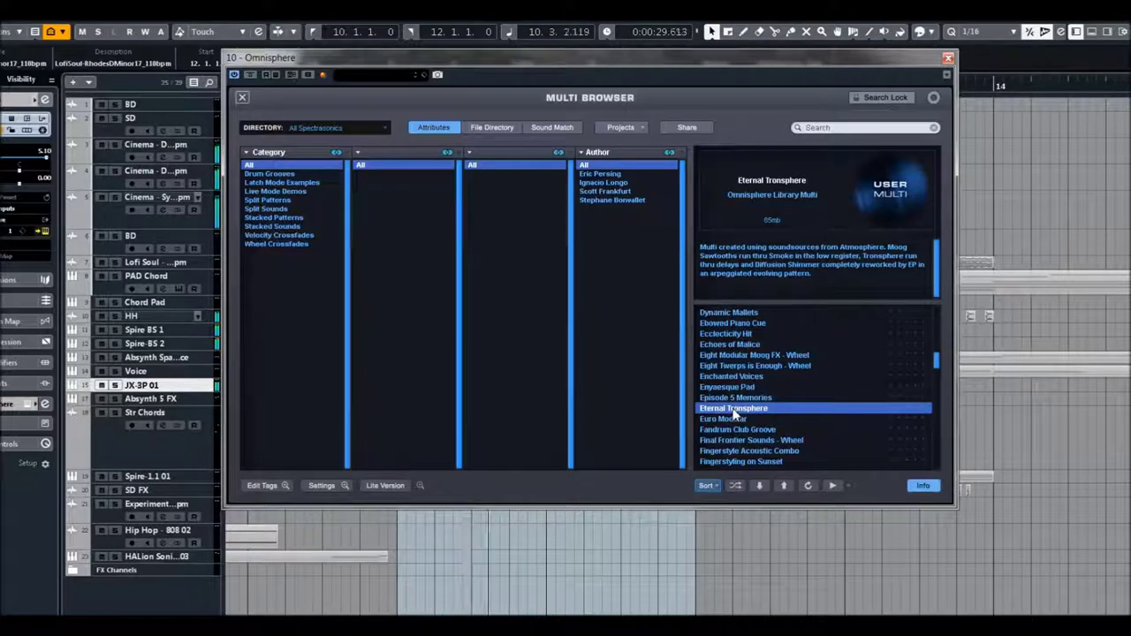
scroll(732, 415, down, 3)
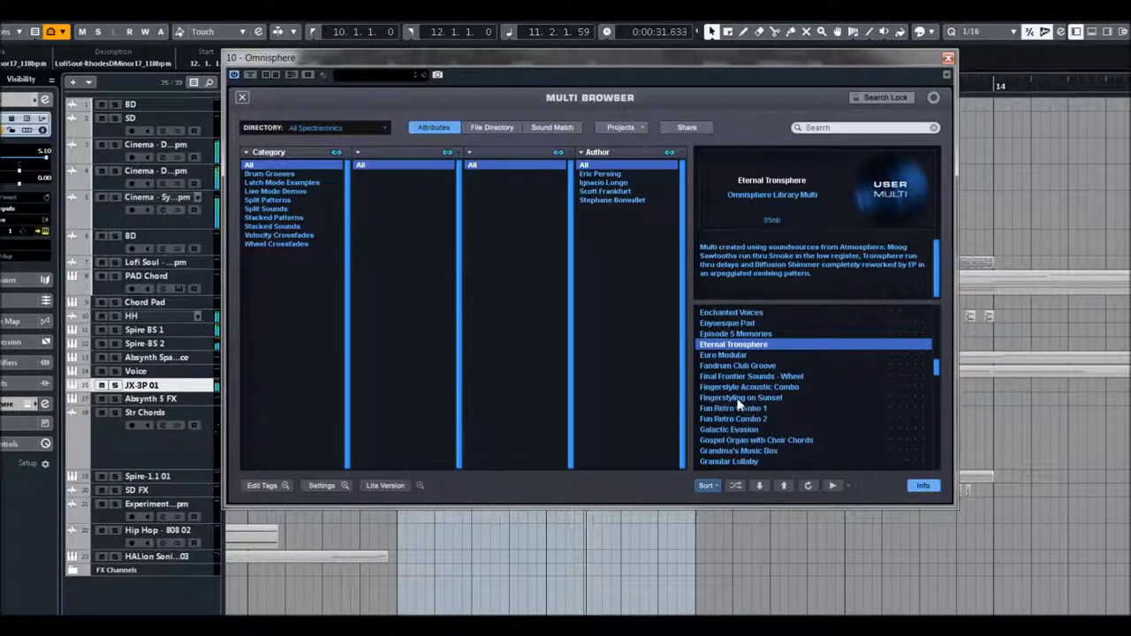
click(728, 378)
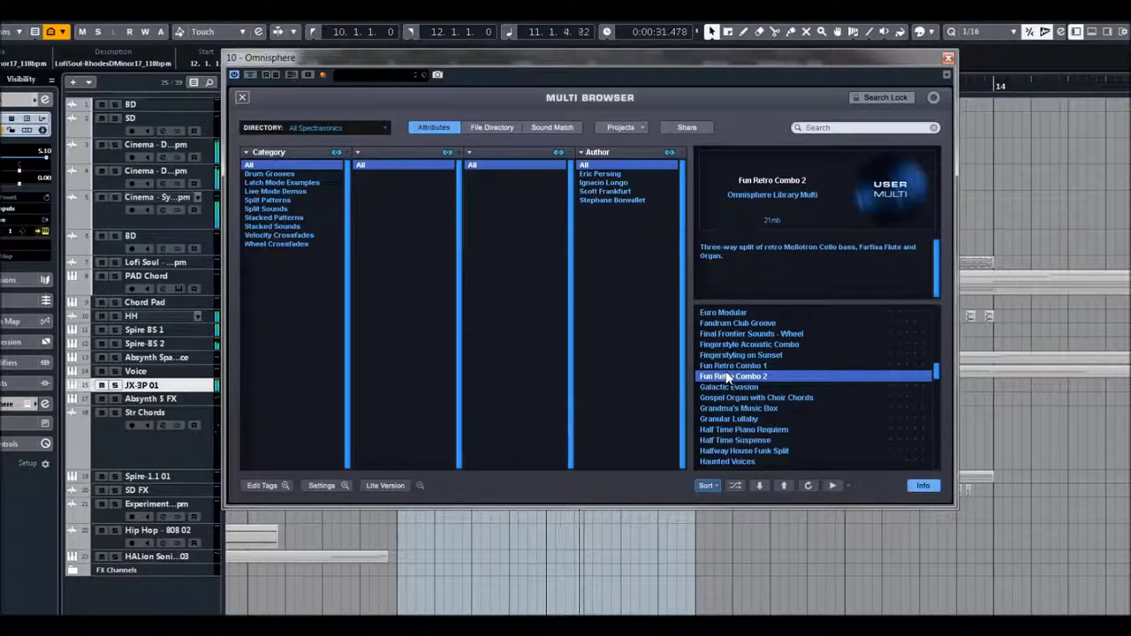
Step: Audition the multis Granular Lullaby, Haunted Voices and High Church - Use Live Mode
click(763, 418)
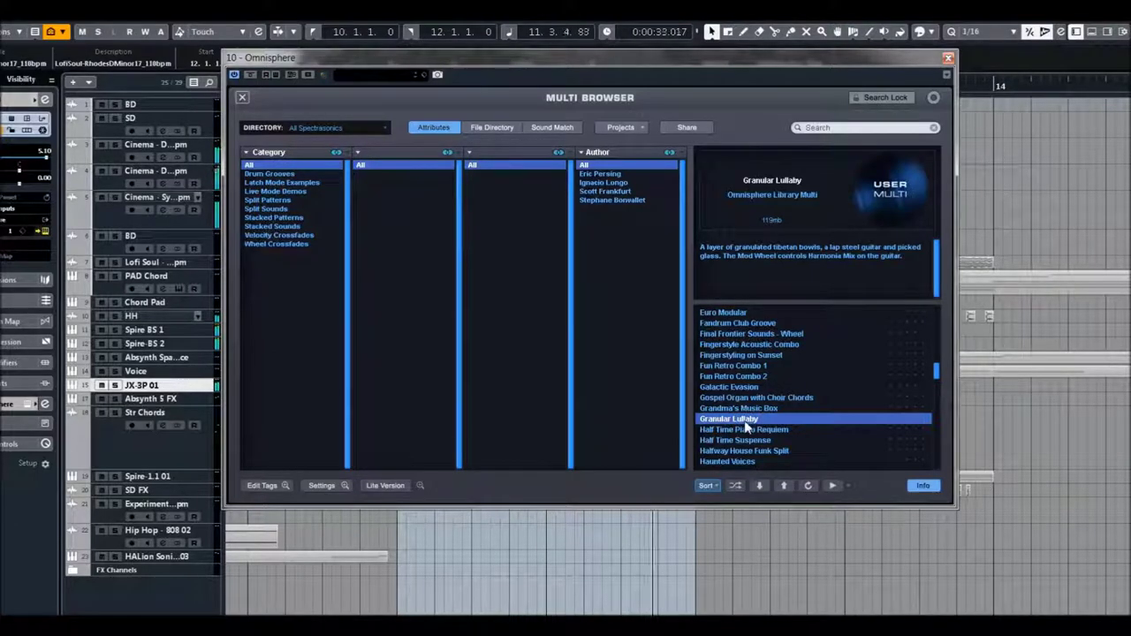
scroll(745, 423, down, 1)
click(733, 440)
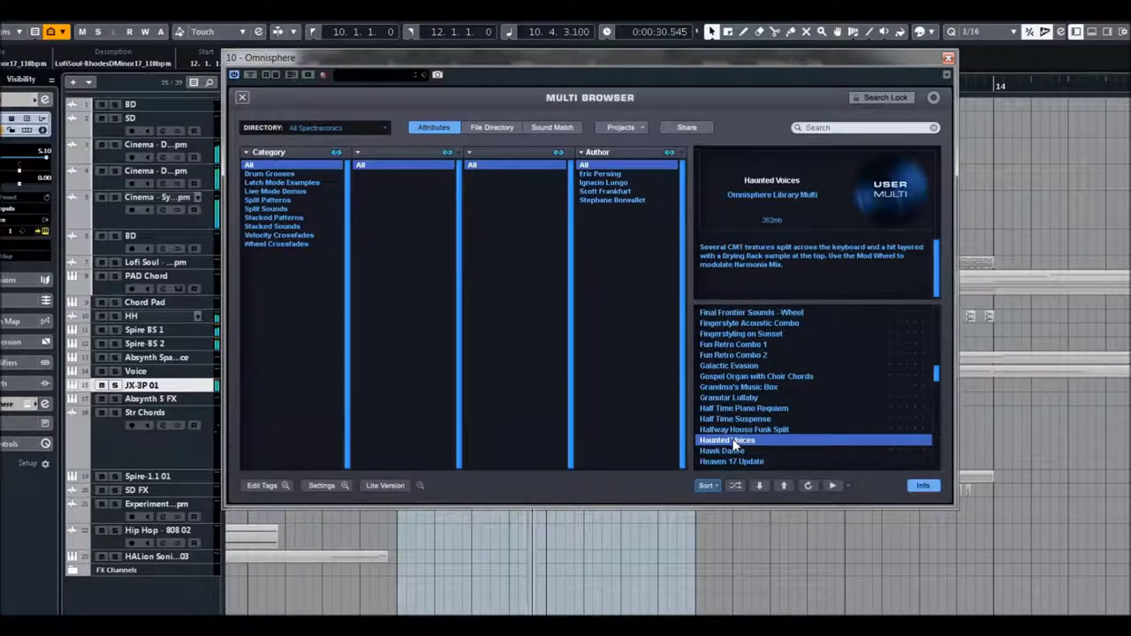
scroll(733, 438, down, 1)
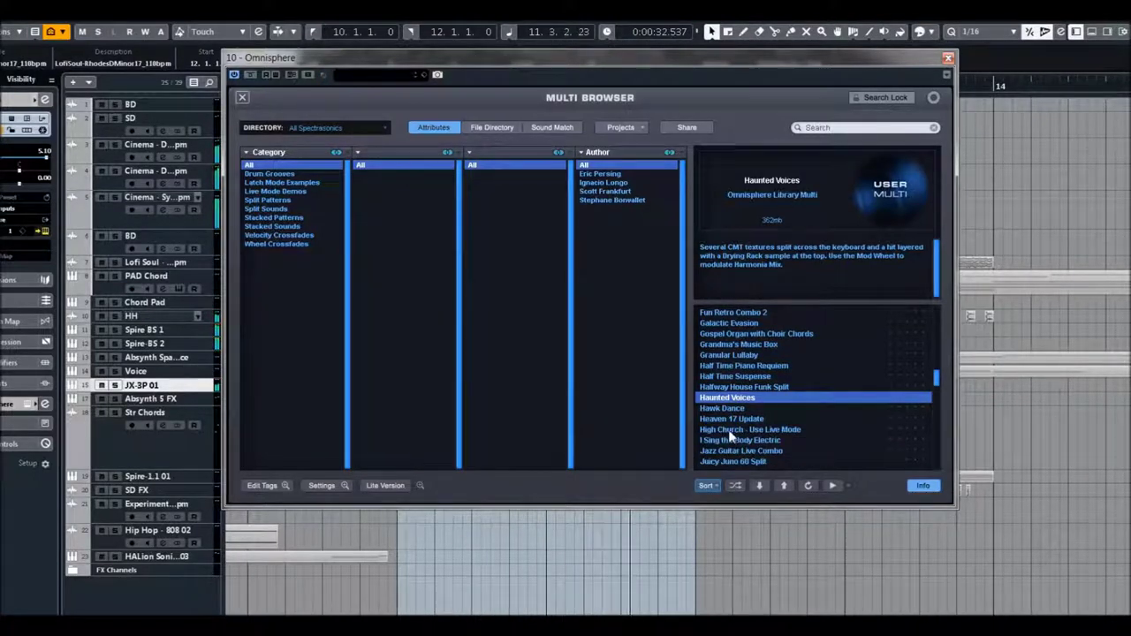
click(732, 430)
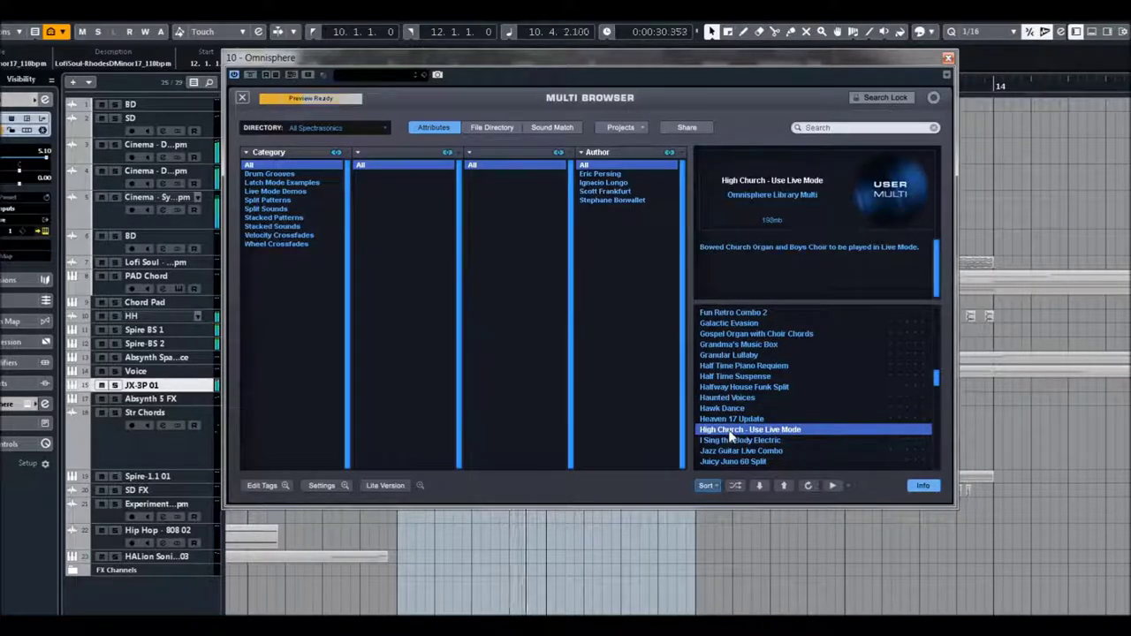
Step: Audition the multis Juicy Juno 60 Split and Lounge Fun Live
scroll(729, 435, down, 3)
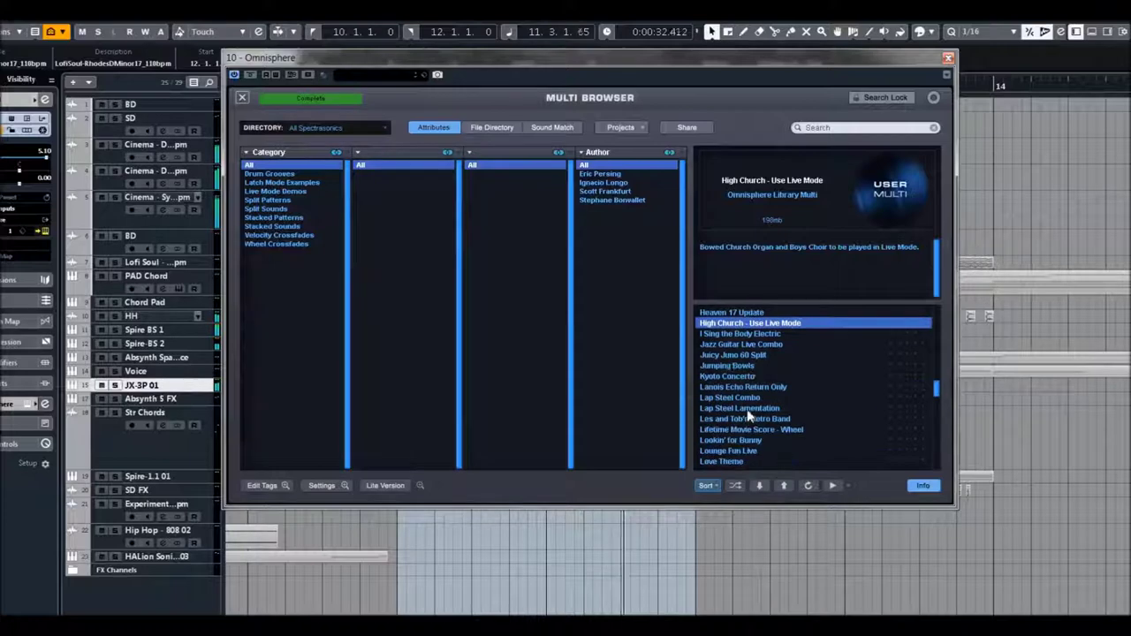
click(721, 356)
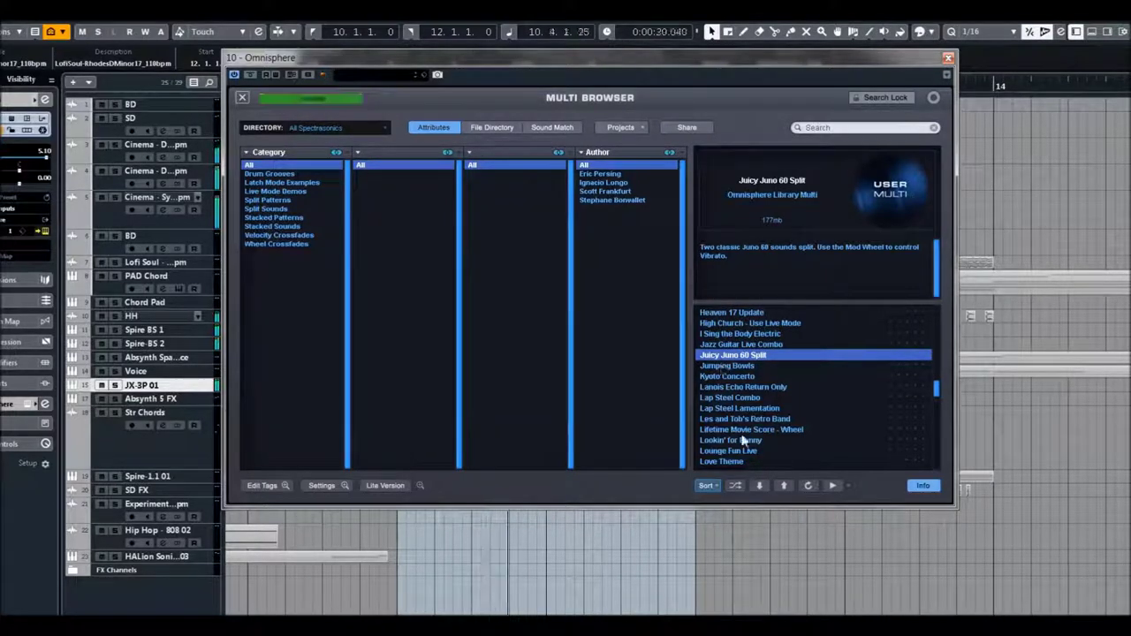
scroll(768, 410, down, 2)
click(731, 389)
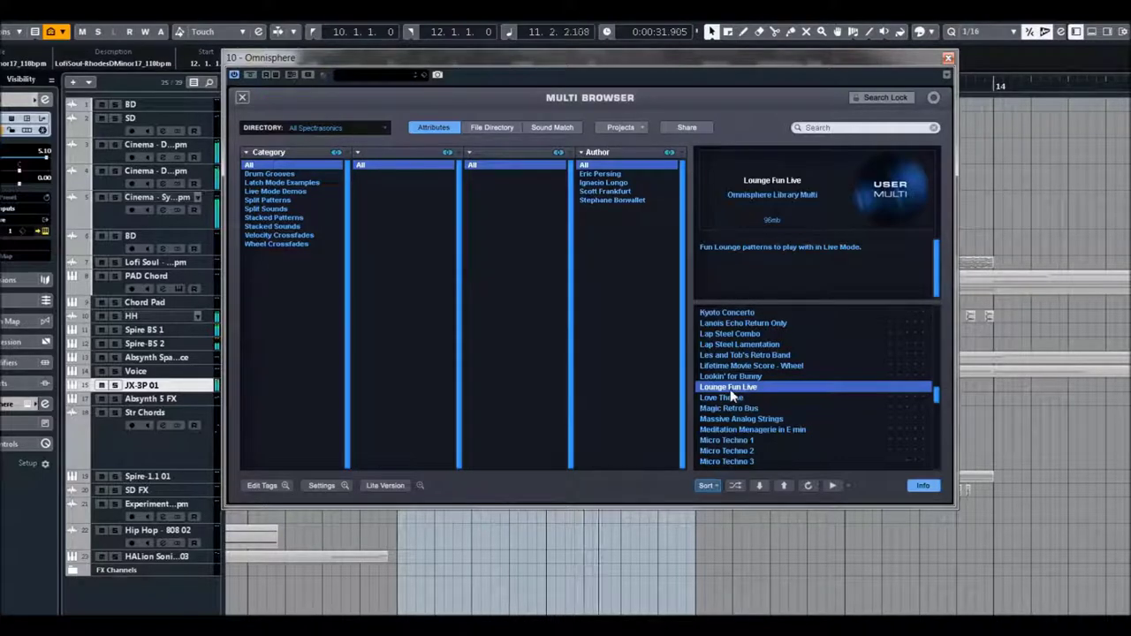
Step: Audition the multis Micro Techno 1, Moroder Choir and Ode to the JD-800 - Wheel
click(747, 440)
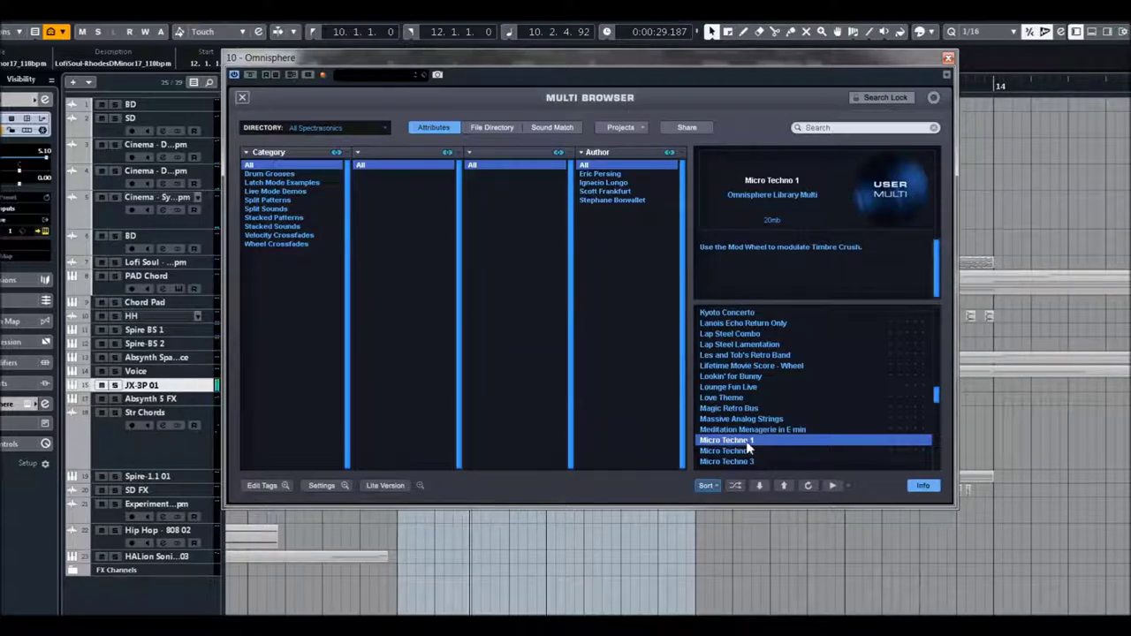
scroll(747, 446, down, 3)
click(731, 390)
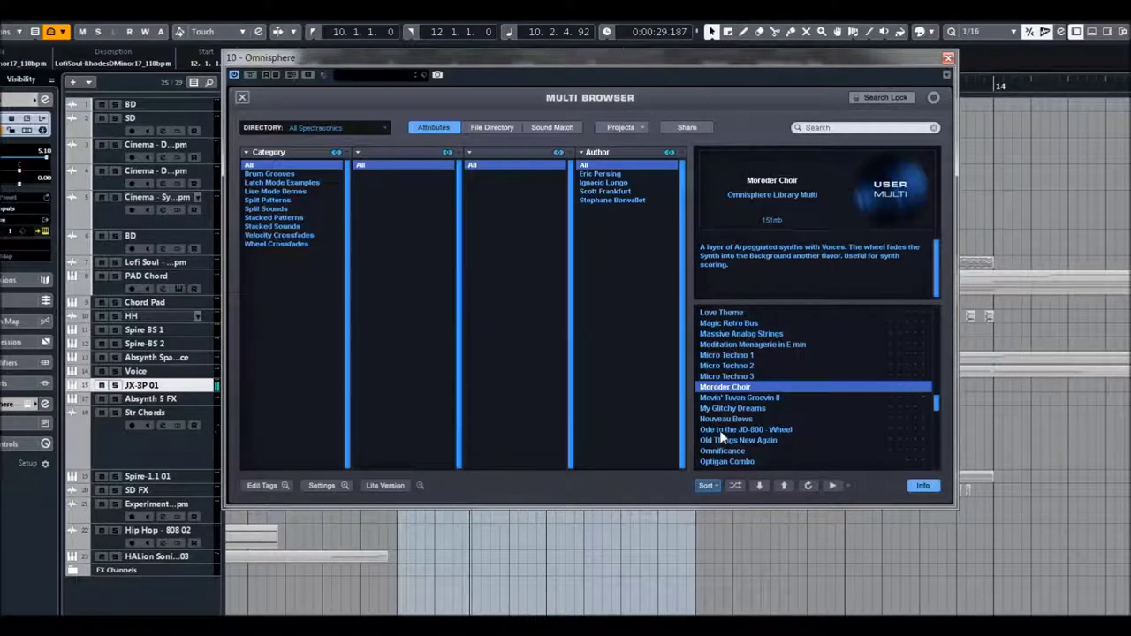
click(721, 429)
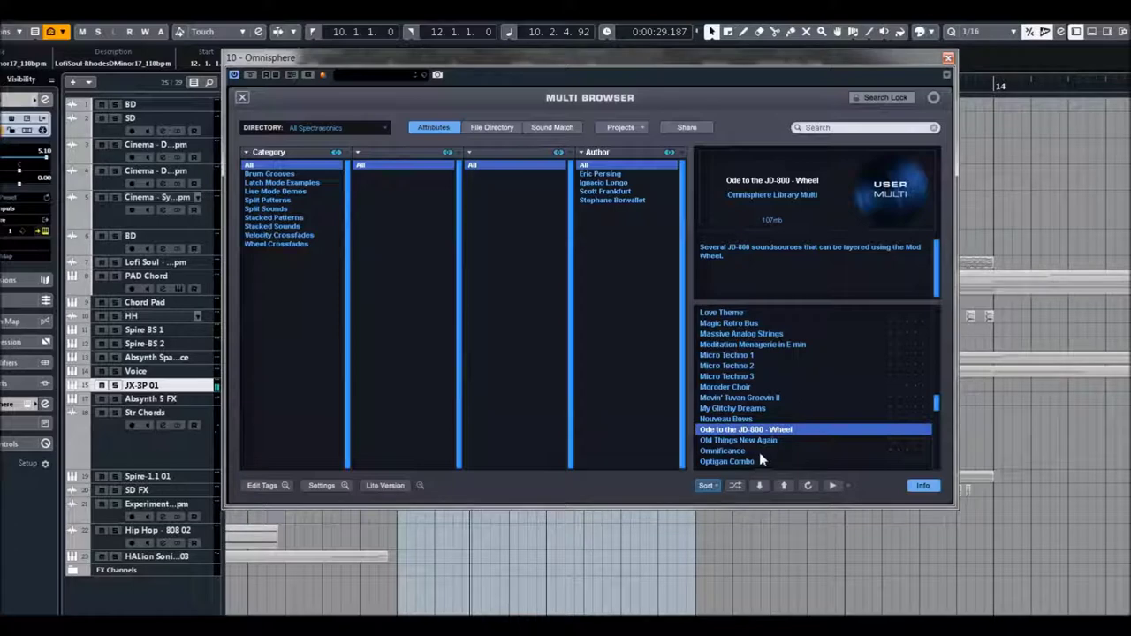
Step: Audition the multis Omnificance, Psychoacoustic Energy and Requiem for a Friend
click(756, 454)
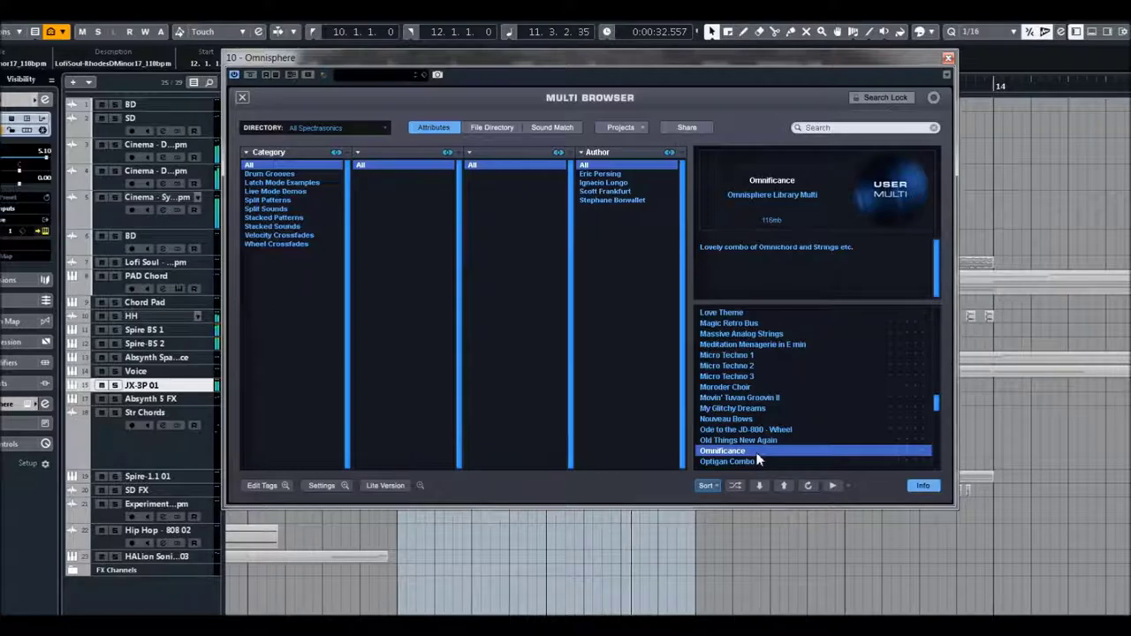
scroll(777, 406, down, 4)
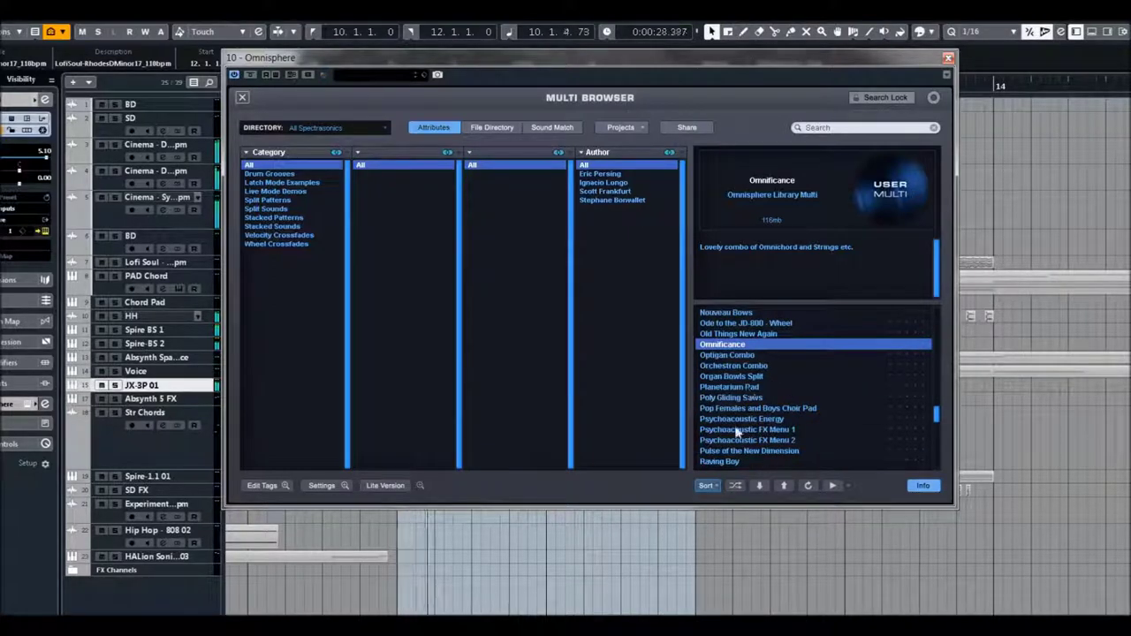
click(731, 421)
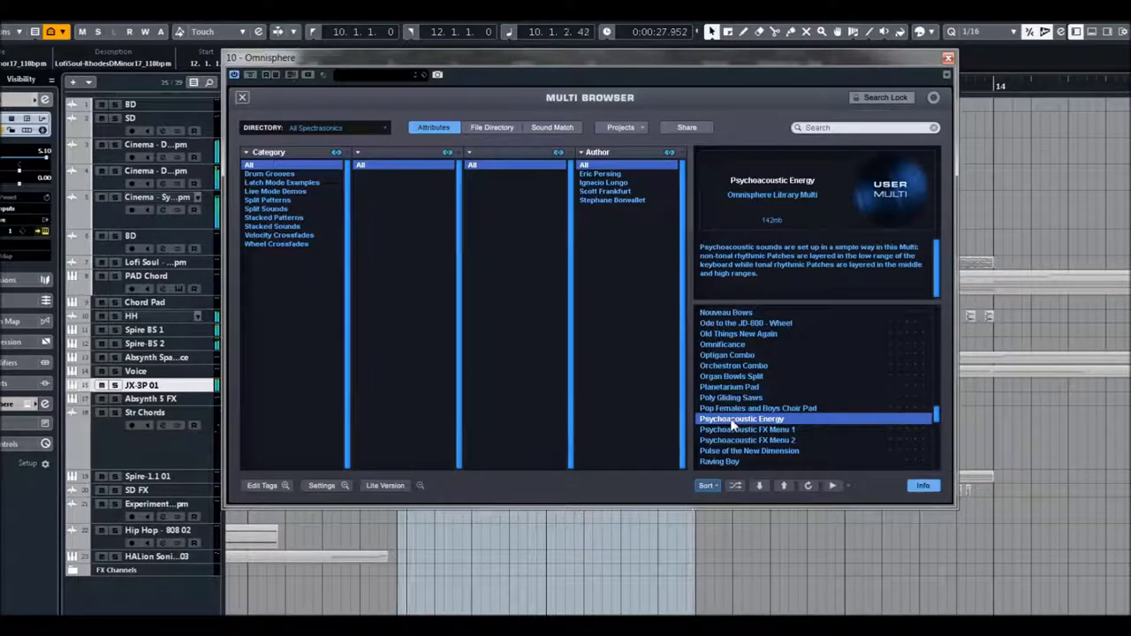
scroll(742, 411, down, 4)
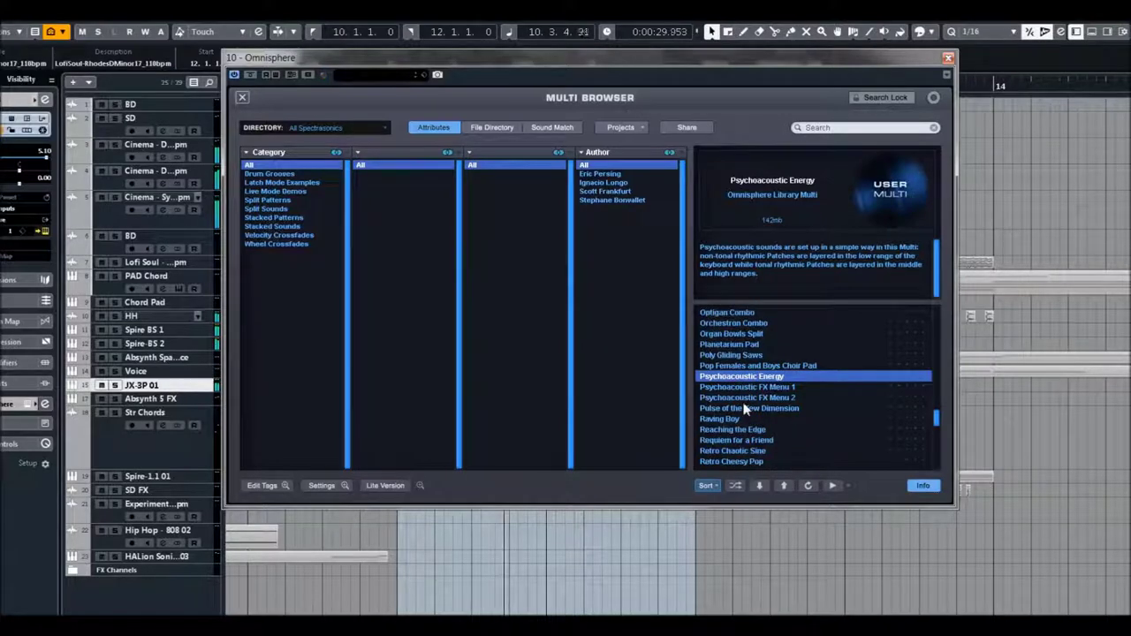
click(751, 399)
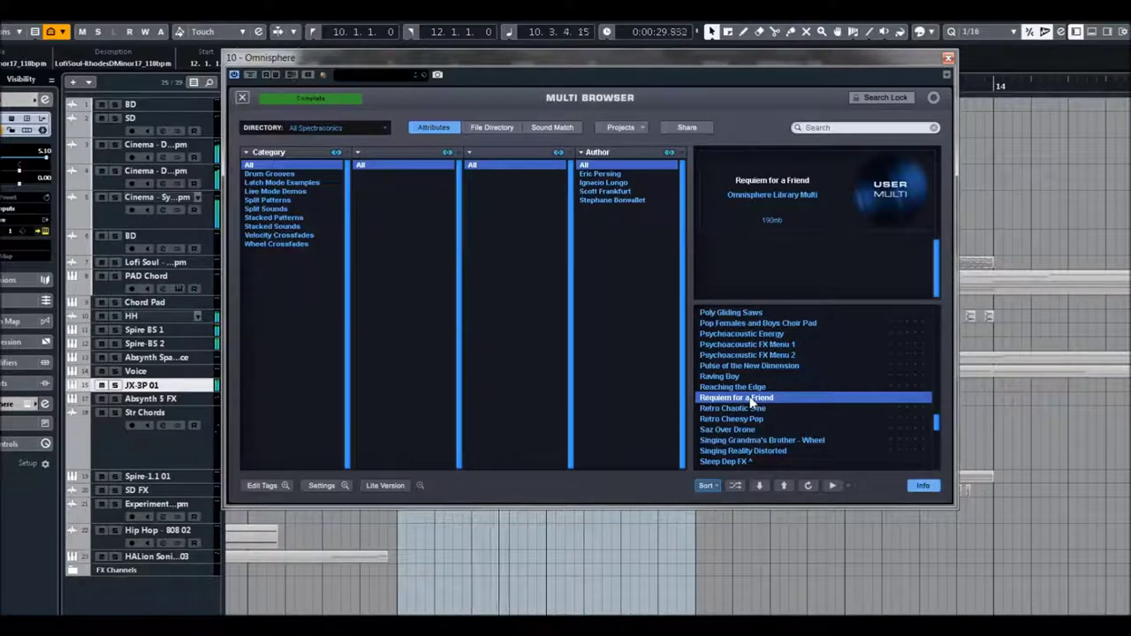
Step: Step through the multis one by one from Retro Chaotic Sine to Solo over Saints, auditioning Singing Reality Distorted and Solo over Saints
scroll(746, 402, down, 2)
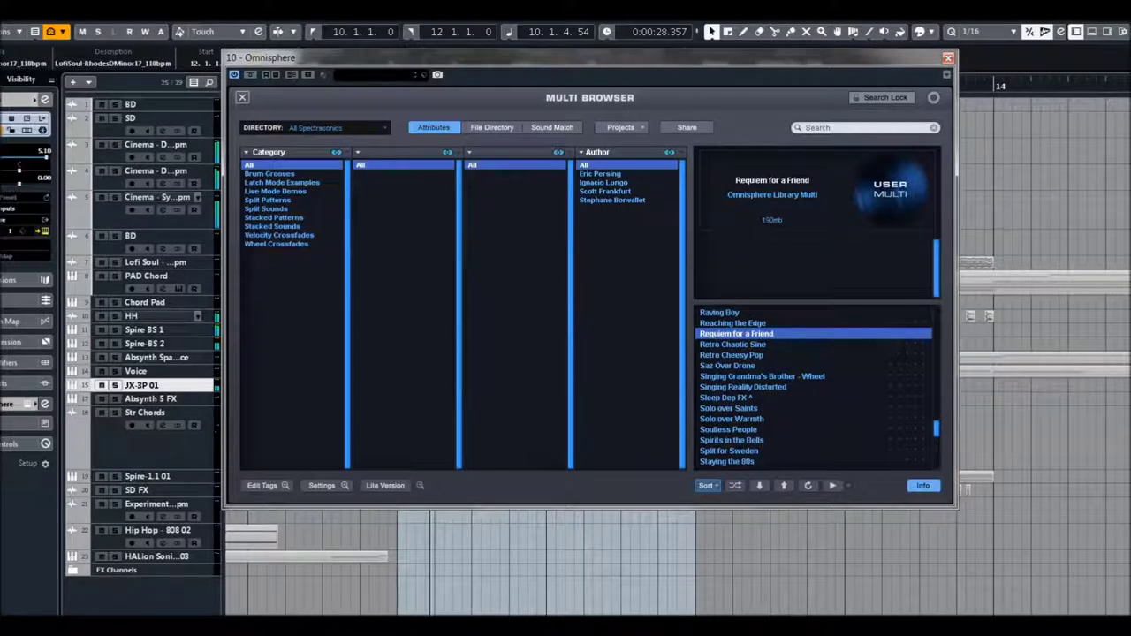
key(Down)
key(Down)
key(Down)
key(Down)
key(Down)
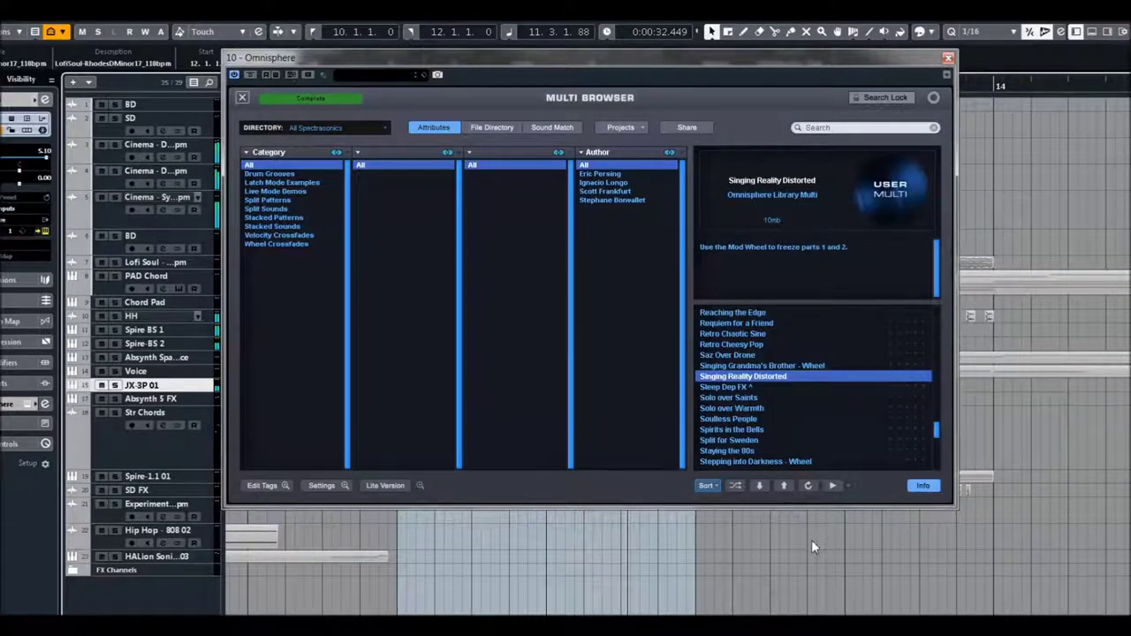
key(Down)
key(Down)
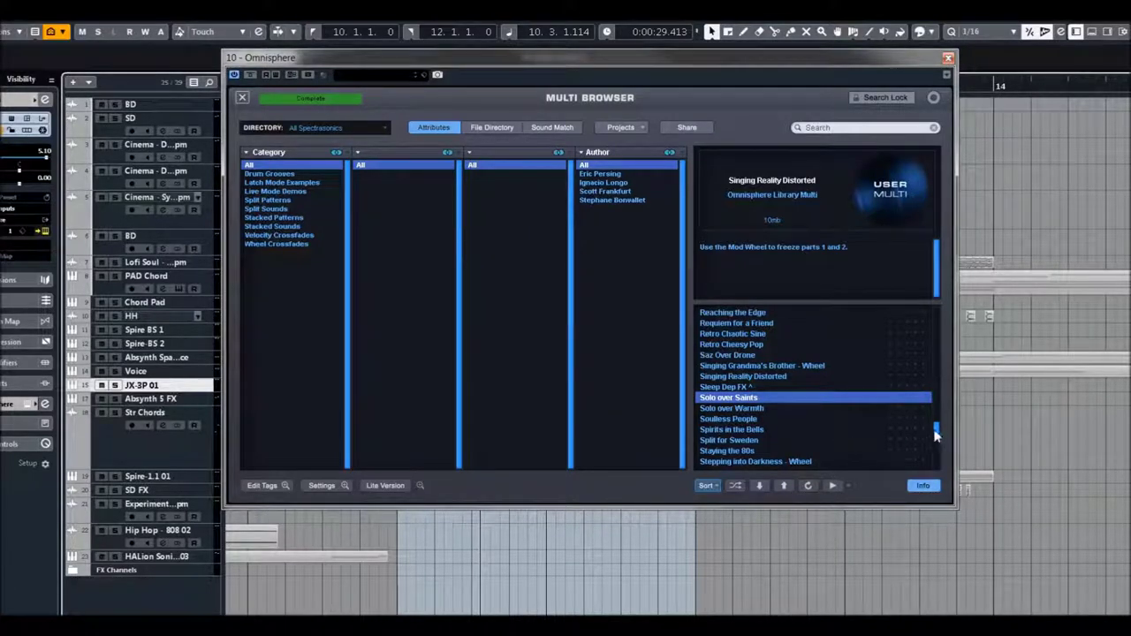
Step: Audition the multis Staying the 80s and Symphony of Music Boxes
scroll(935, 427, up, 2)
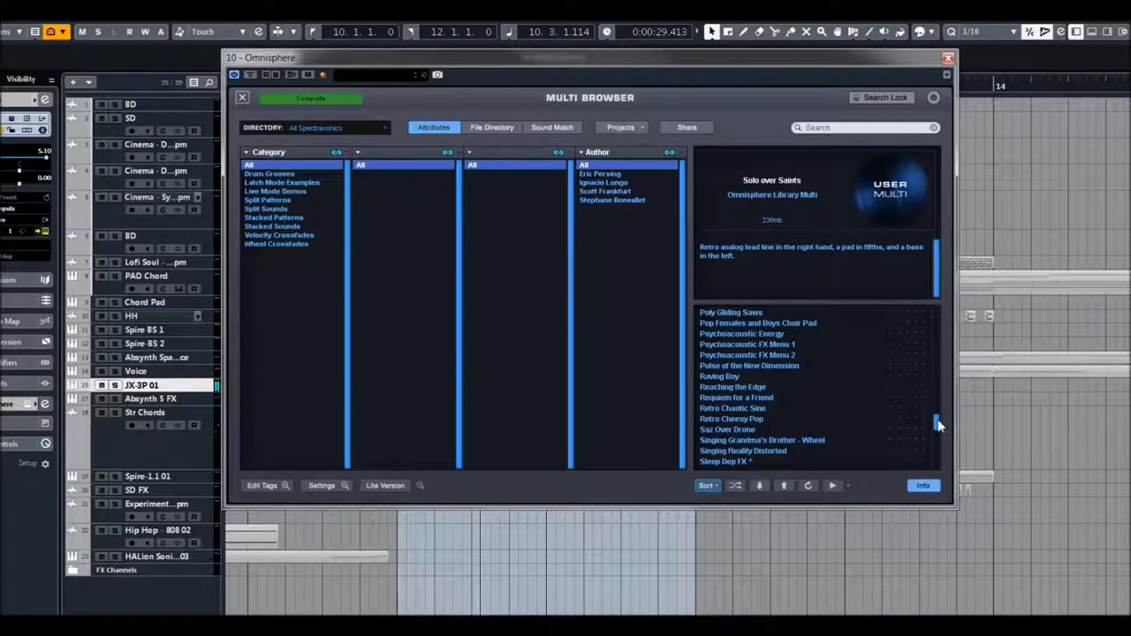
scroll(939, 426, down, 2)
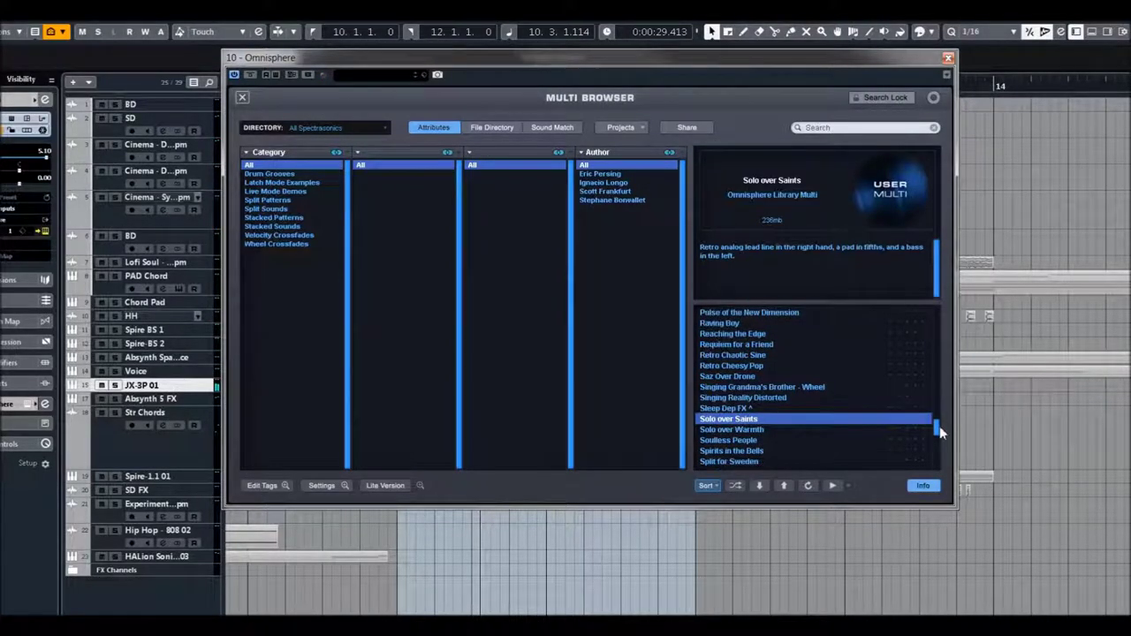
scroll(939, 431, down, 2)
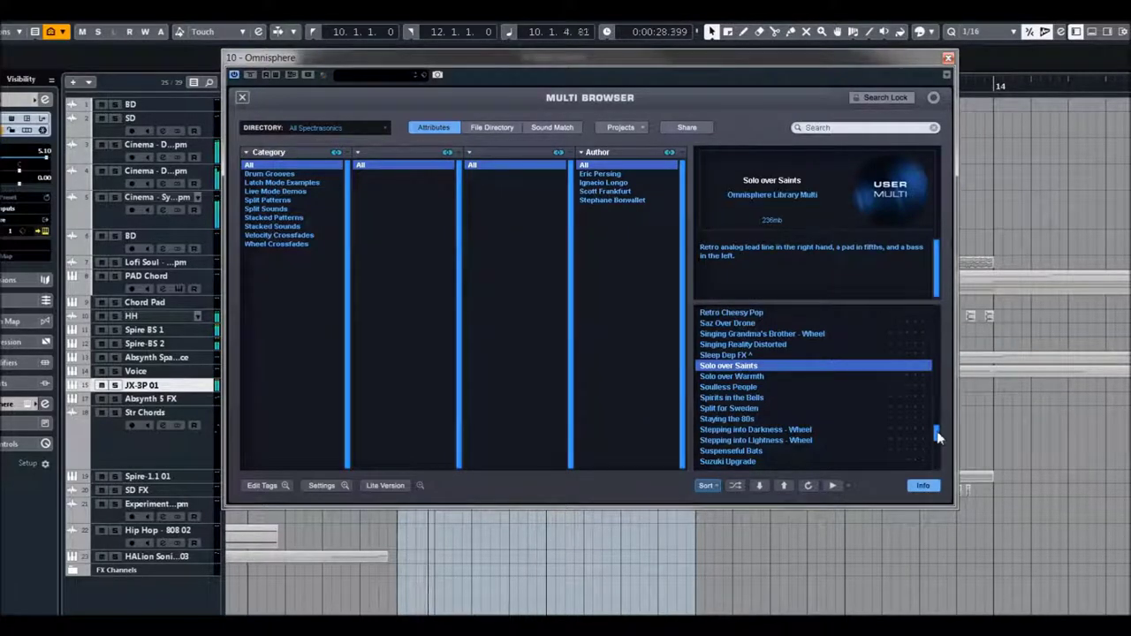
click(742, 420)
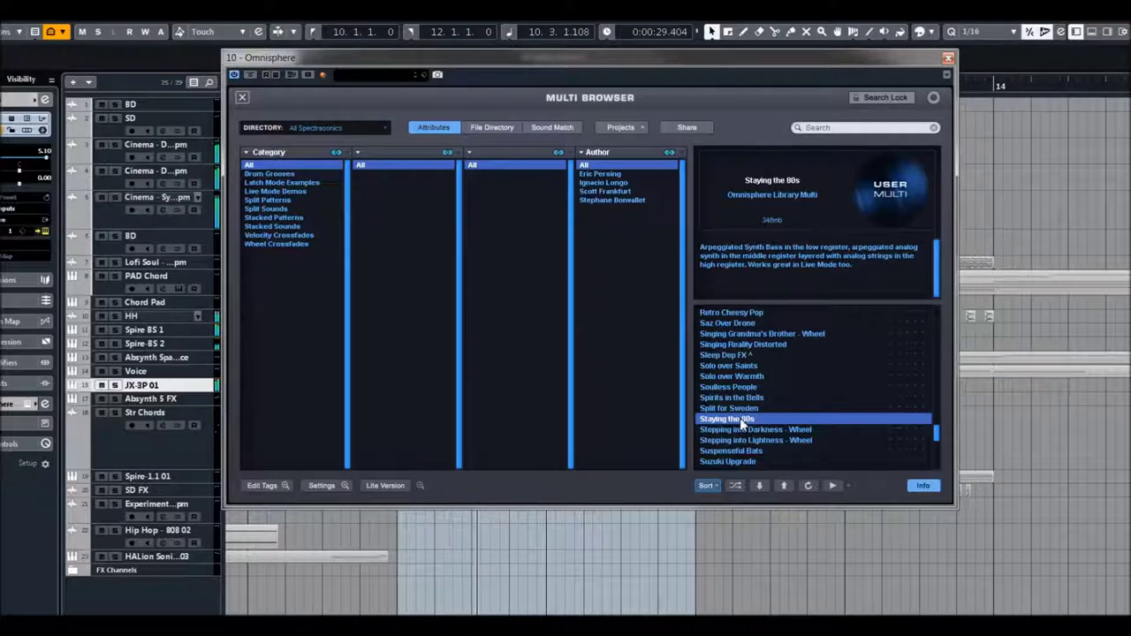
scroll(763, 394, down, 2)
click(740, 419)
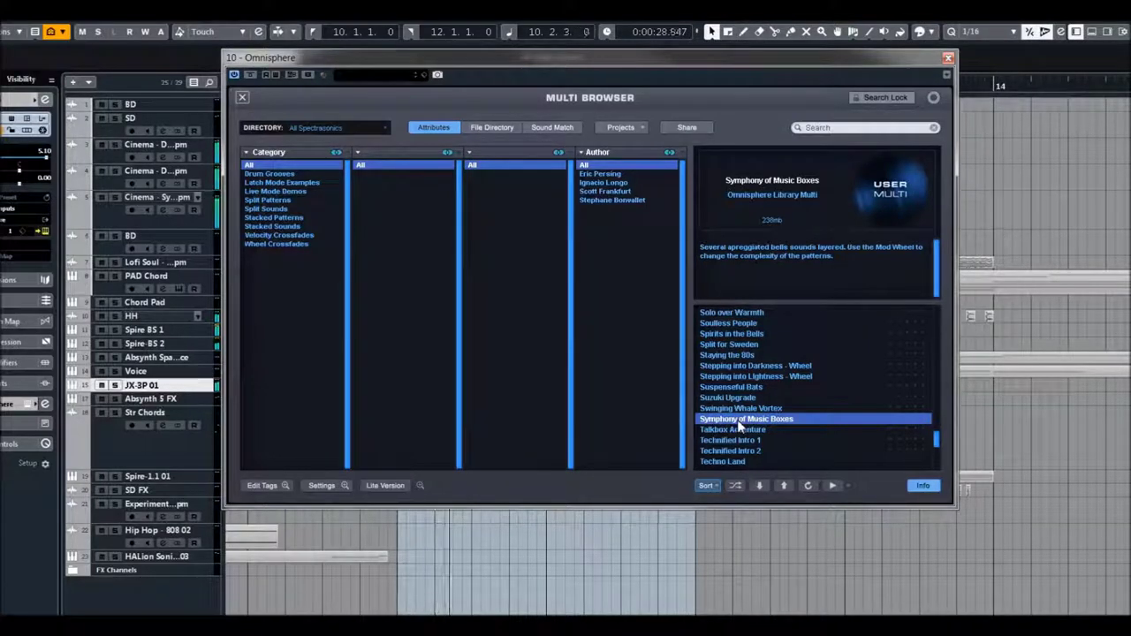
Step: Audition the multis The Friend of the Raving Guy and Vox Continental Arpeggiations
scroll(738, 427, down, 4)
click(731, 420)
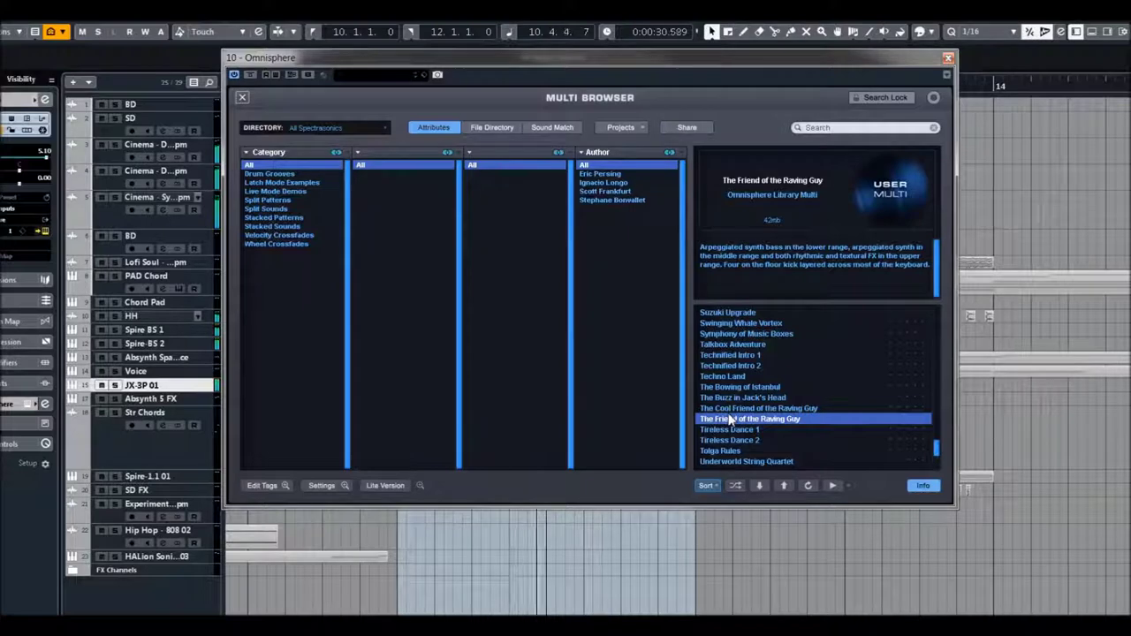
scroll(730, 420, down, 3)
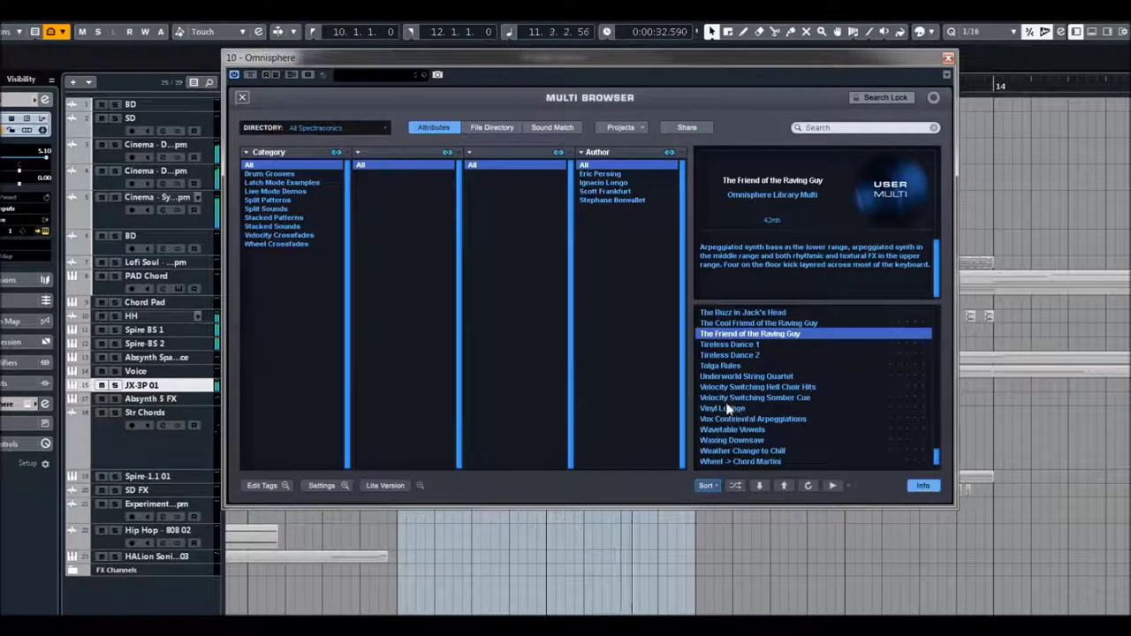
click(722, 420)
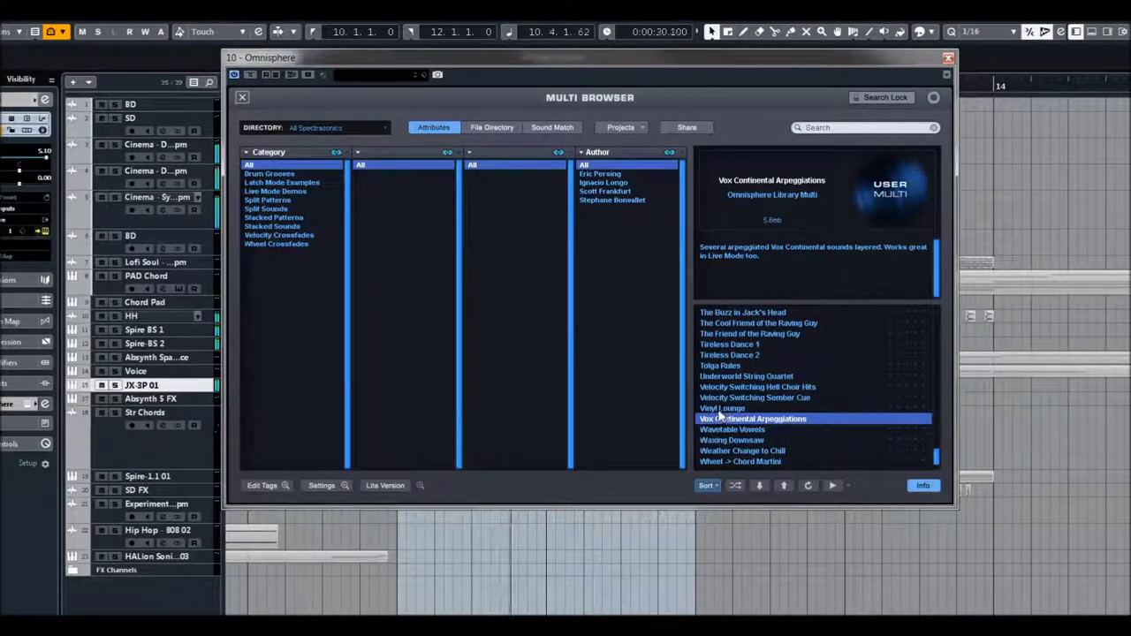
Step: Audition the multi Vinyl Lounge and load Wheel of Lead Surprises
click(718, 408)
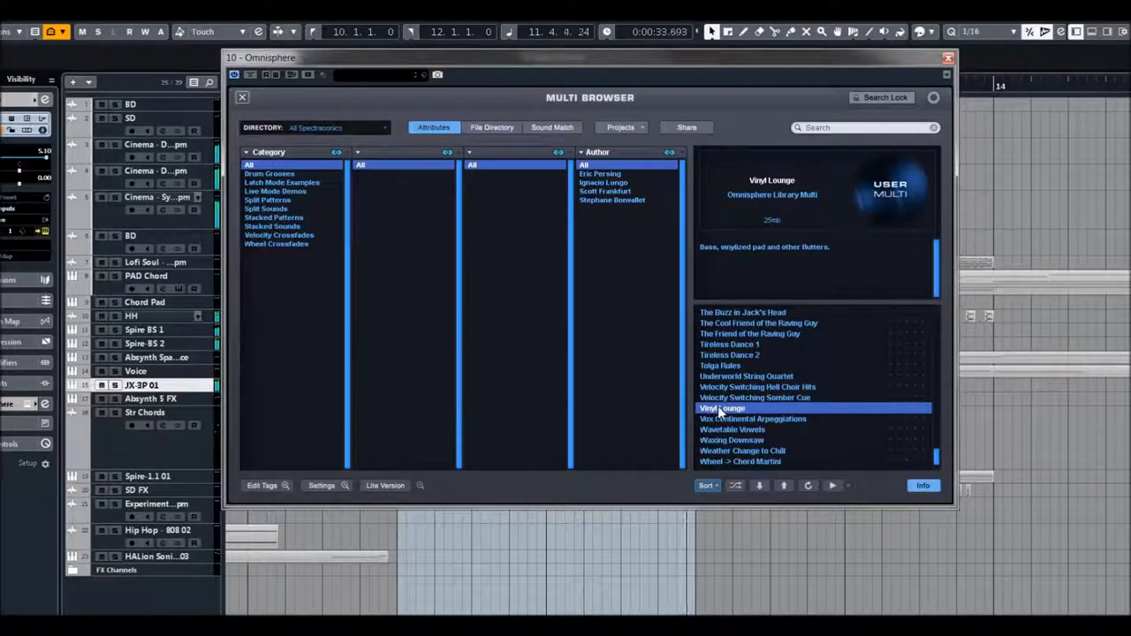
scroll(740, 428, down, 2)
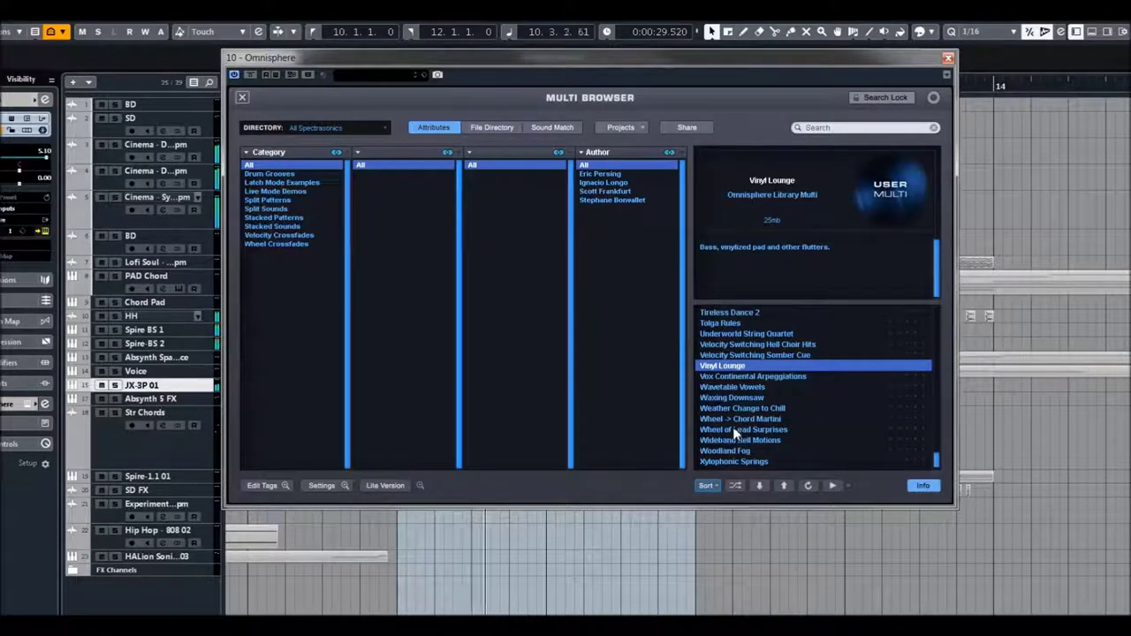
click(734, 430)
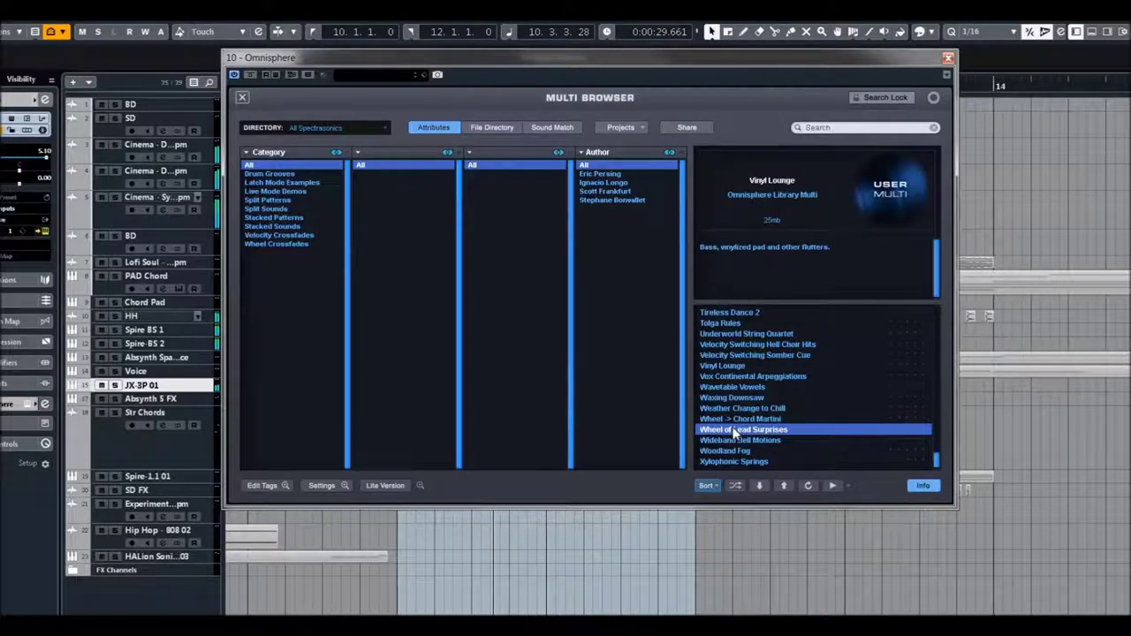